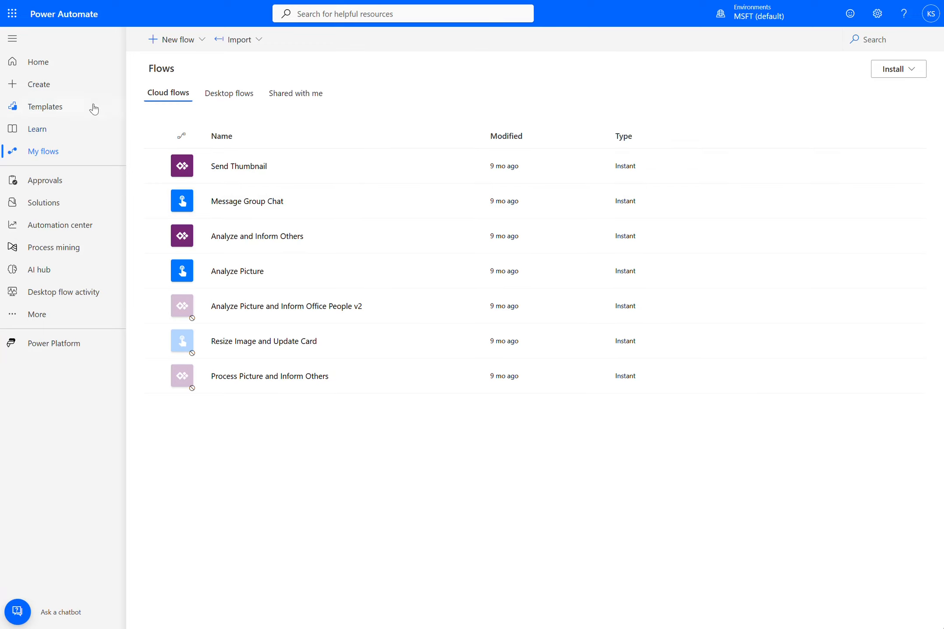
pyautogui.click(69, 62)
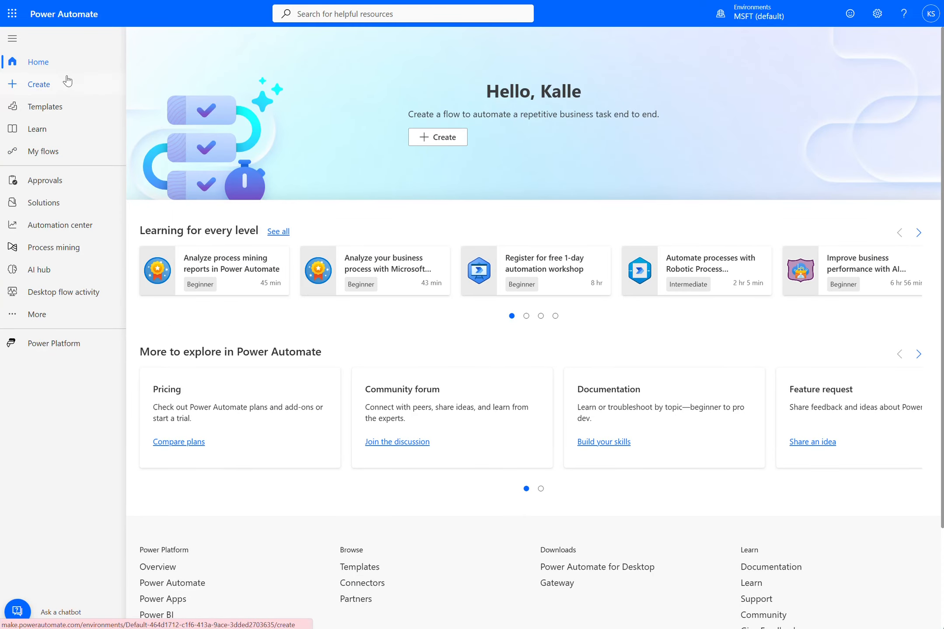
pyautogui.click(80, 152)
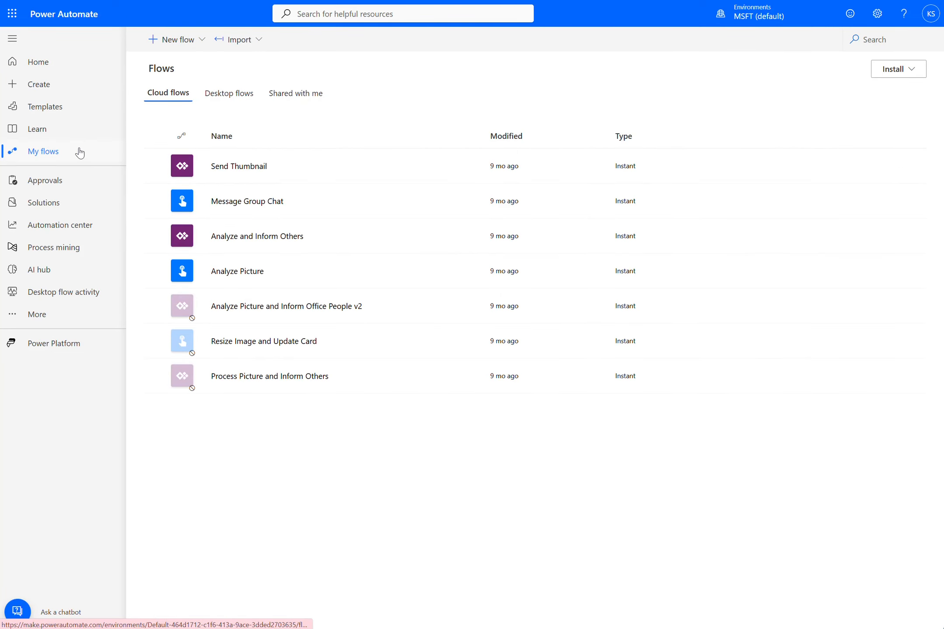
pyautogui.click(202, 41)
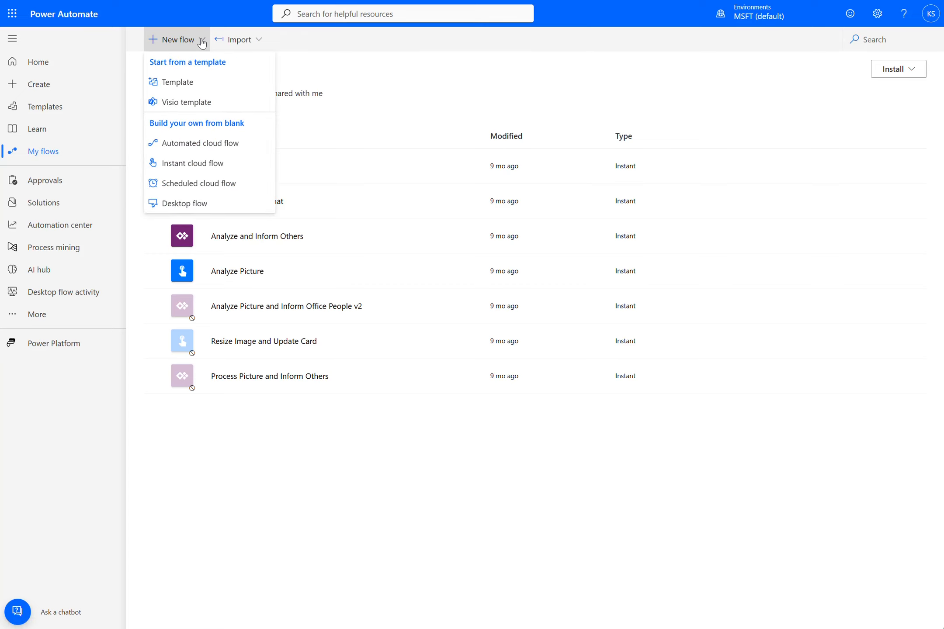
pyautogui.click(177, 83)
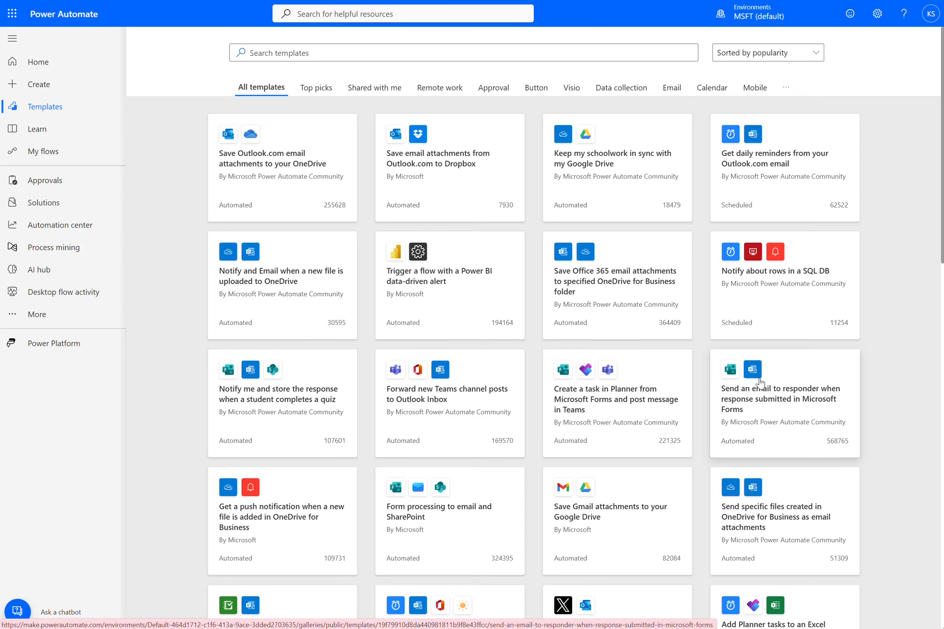
pyautogui.click(67, 155)
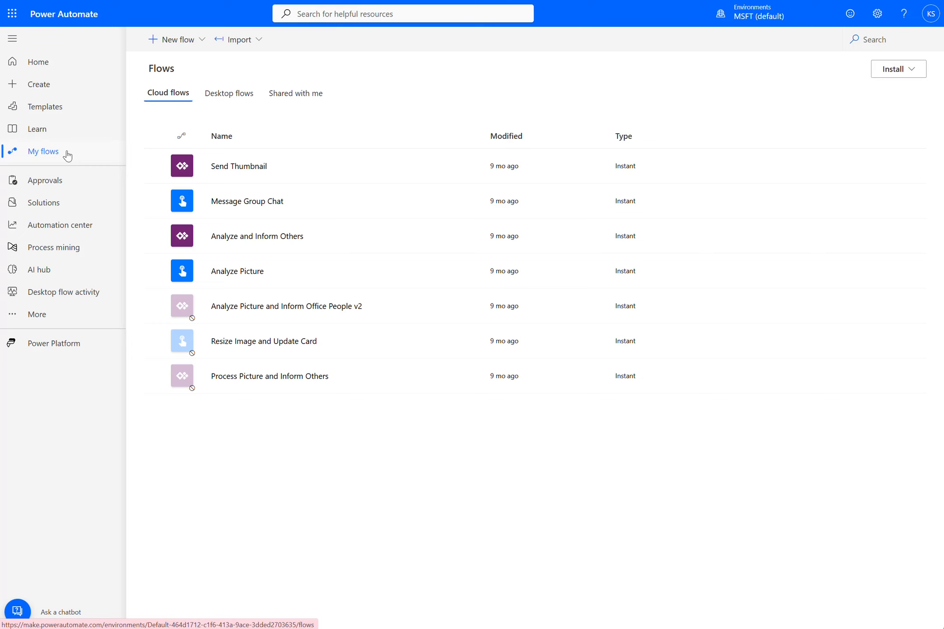
# Step: Switch to Microsoft Forms through the app launcher and start a new blank form
pyautogui.click(10, 16)
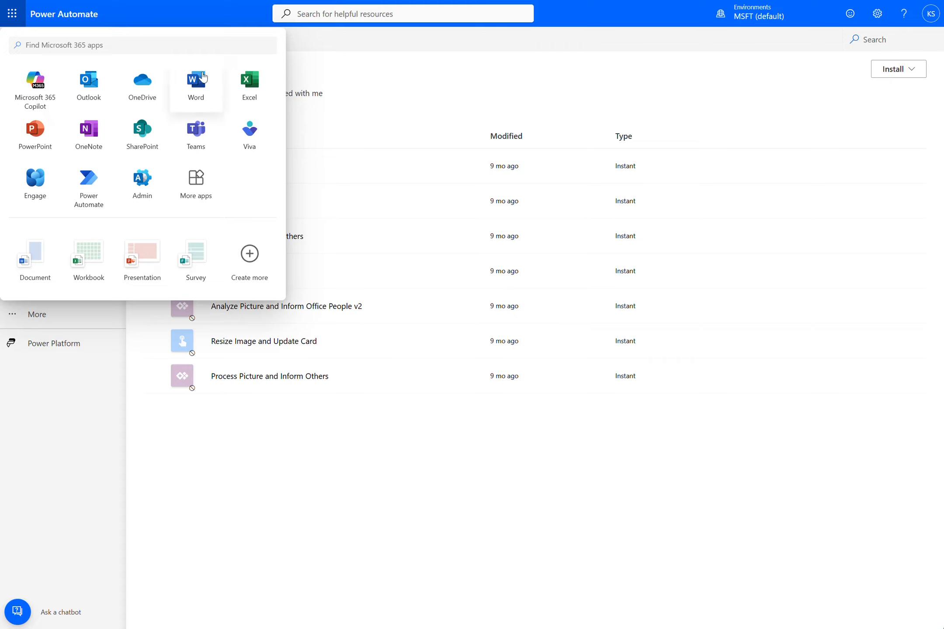
pyautogui.click(188, 45)
pyautogui.write('form')
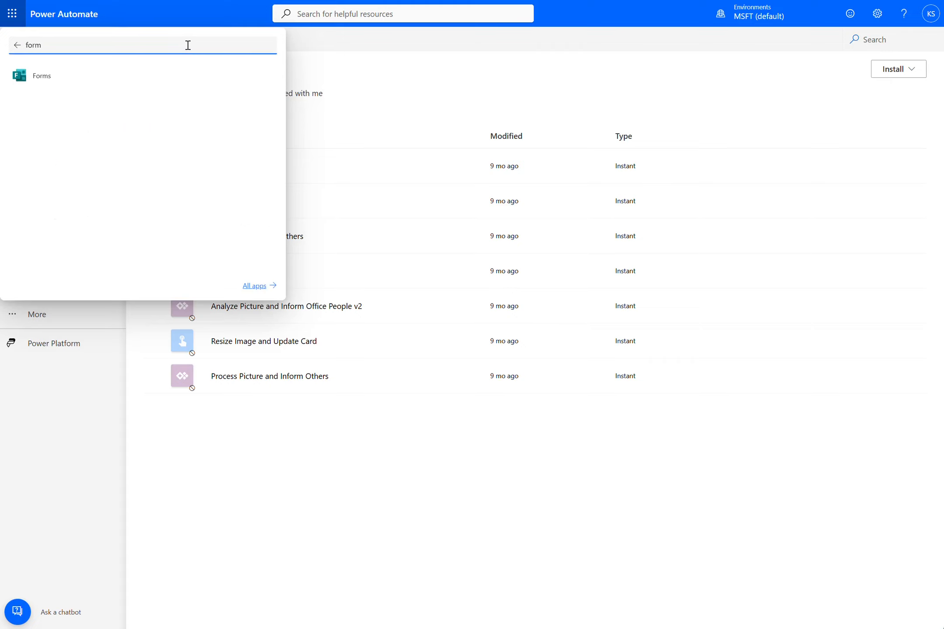
pyautogui.click(158, 72)
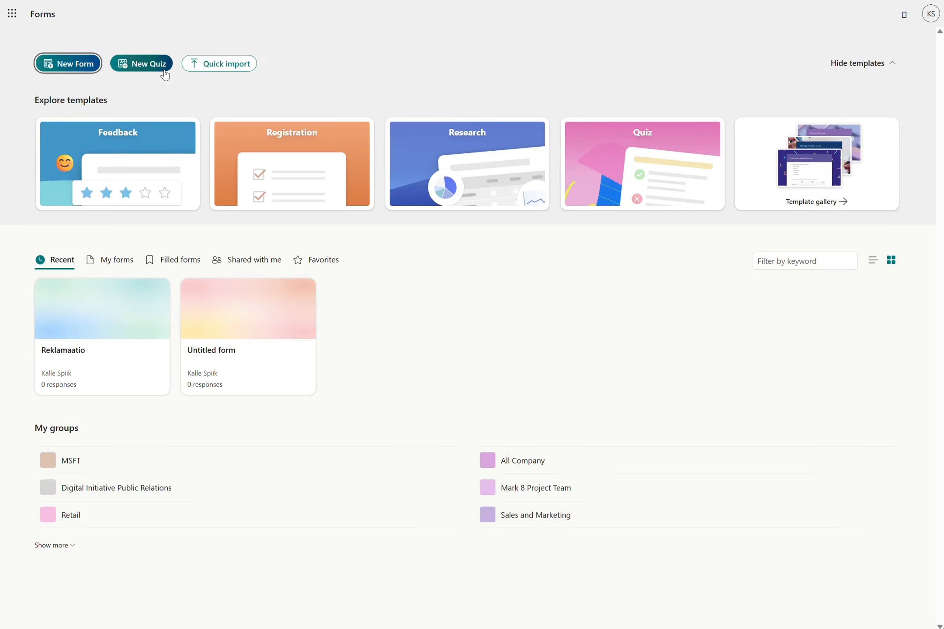
pyautogui.click(83, 69)
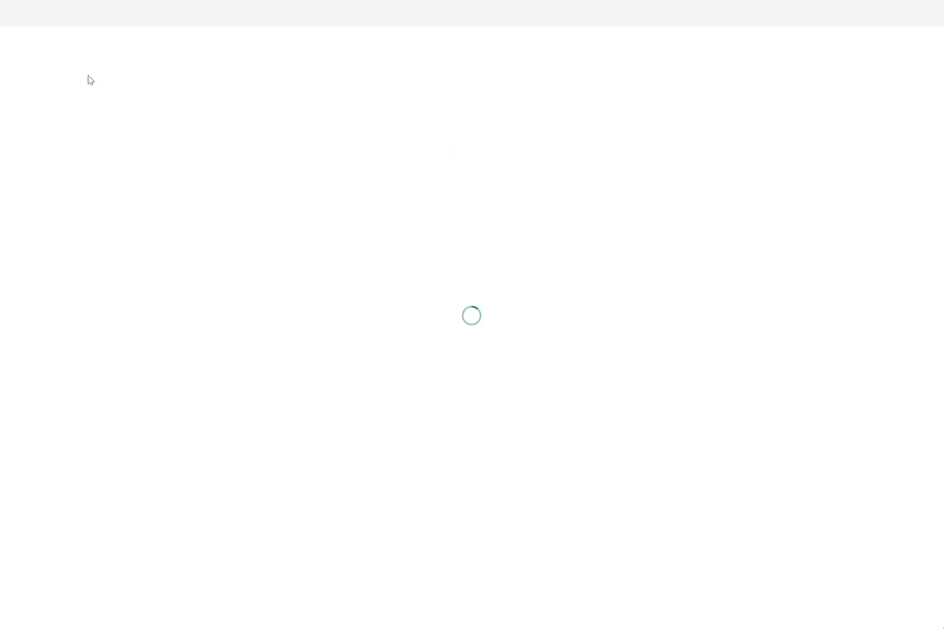
# Step: Title the form "Demo Form for Event participation"
pyautogui.click(227, 105)
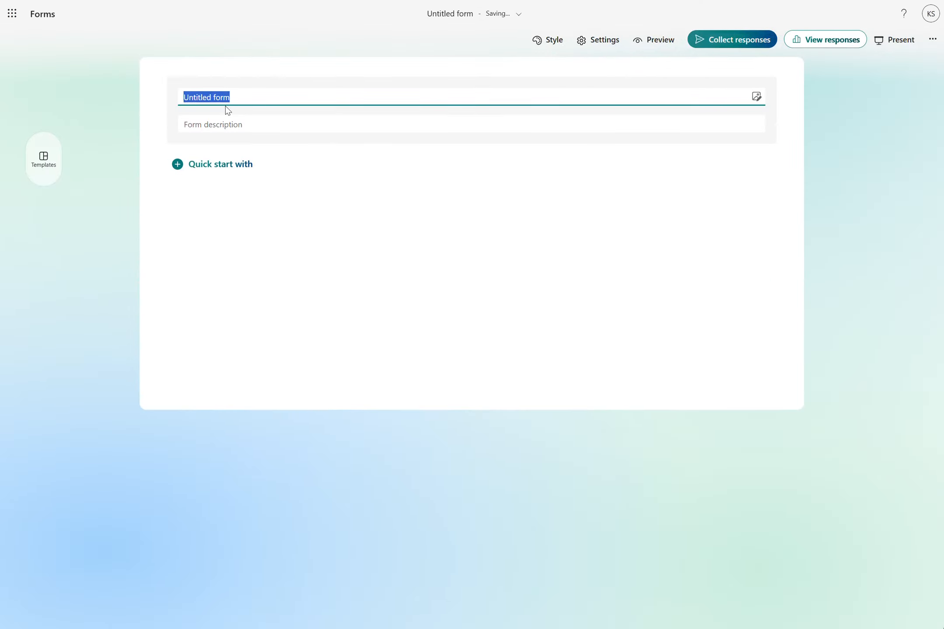
pyautogui.write('Demo Form for Even')
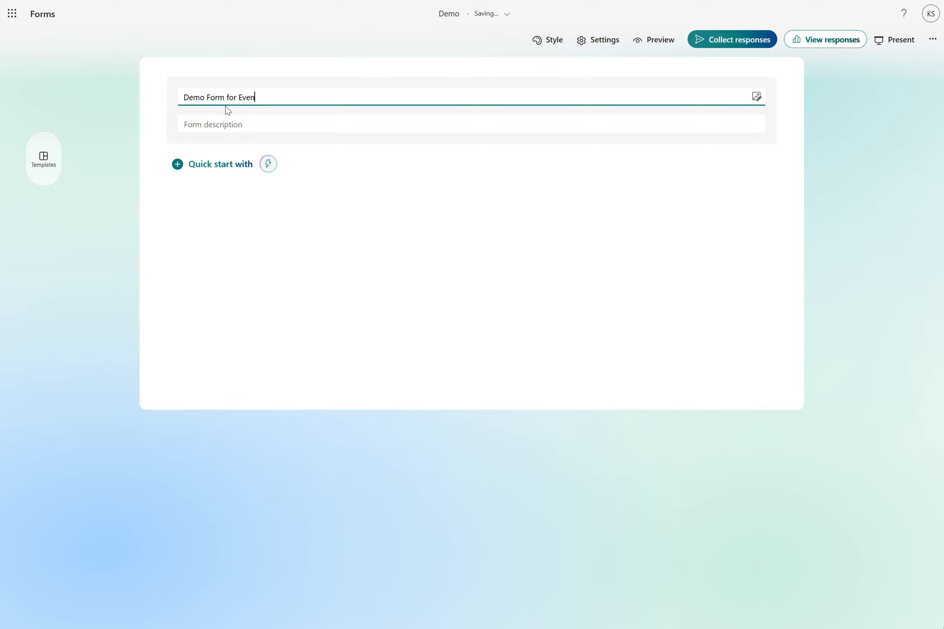
pyautogui.write('t participat')
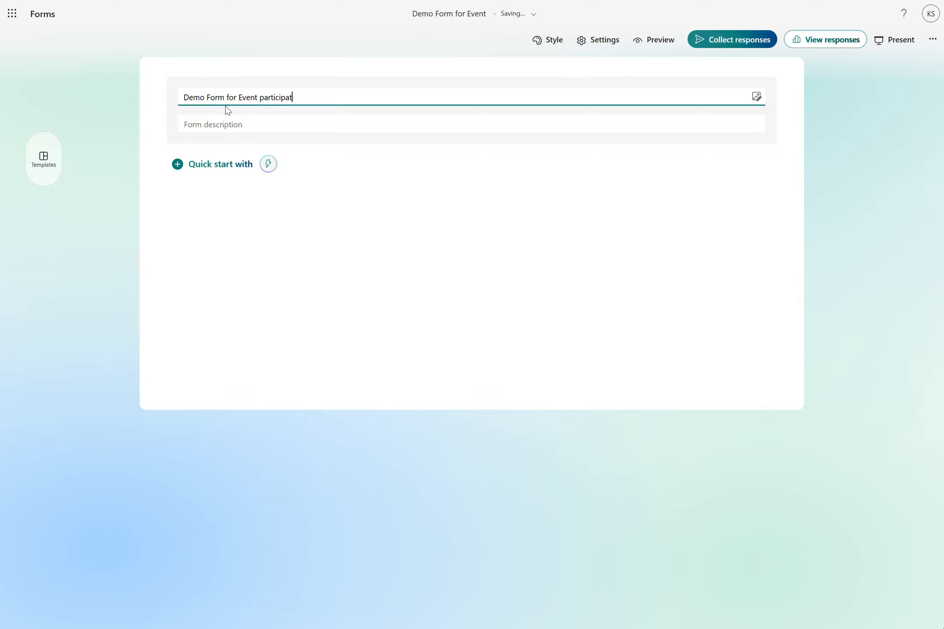
pyautogui.write('ion')
# Step: Add a text question titled "Name" as the first question
pyautogui.click(212, 165)
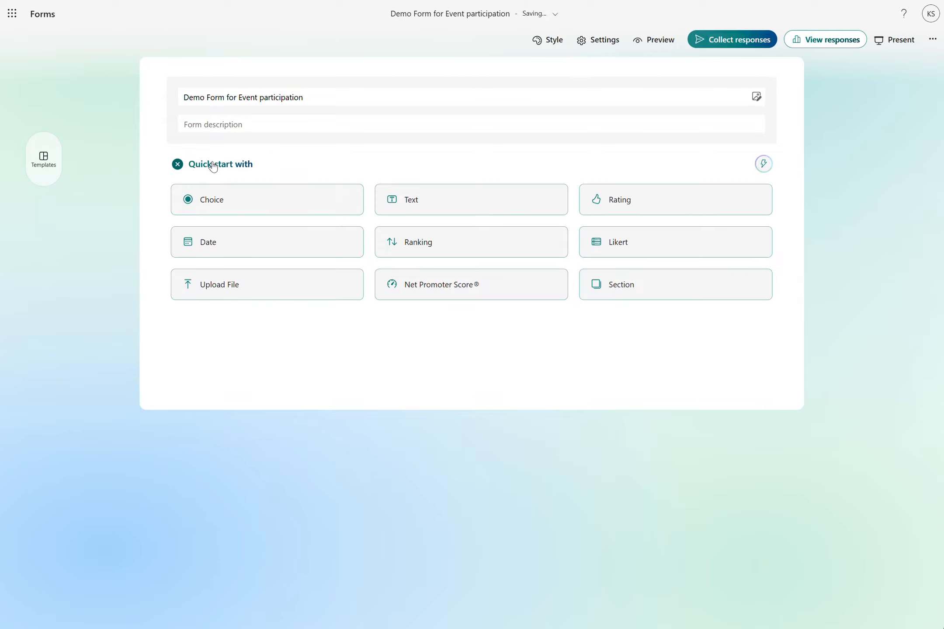
pyautogui.click(407, 199)
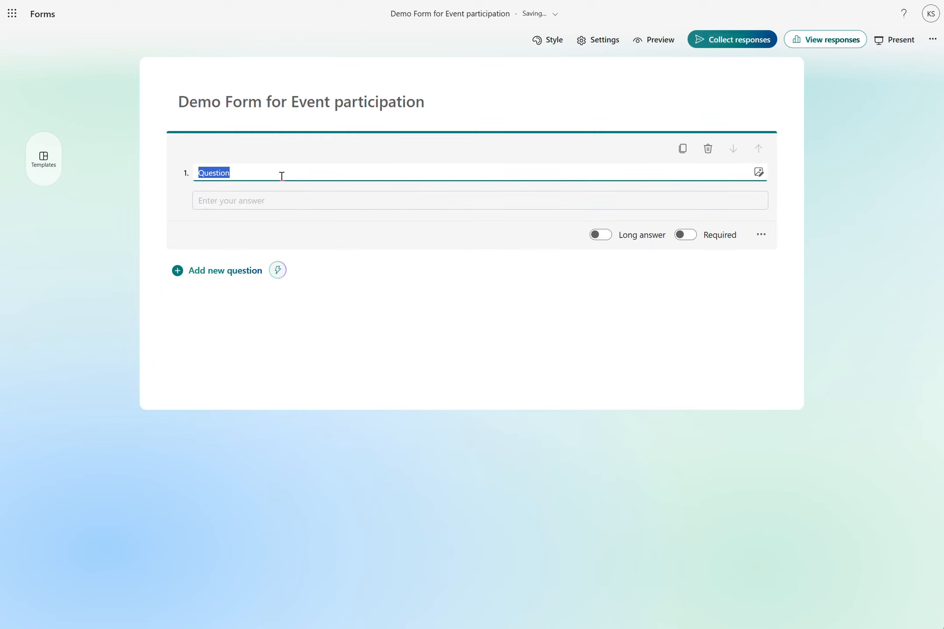
pyautogui.write('Name')
# Step: Add a choice question titled "Participate Event N"
pyautogui.click(248, 272)
pyautogui.click(293, 304)
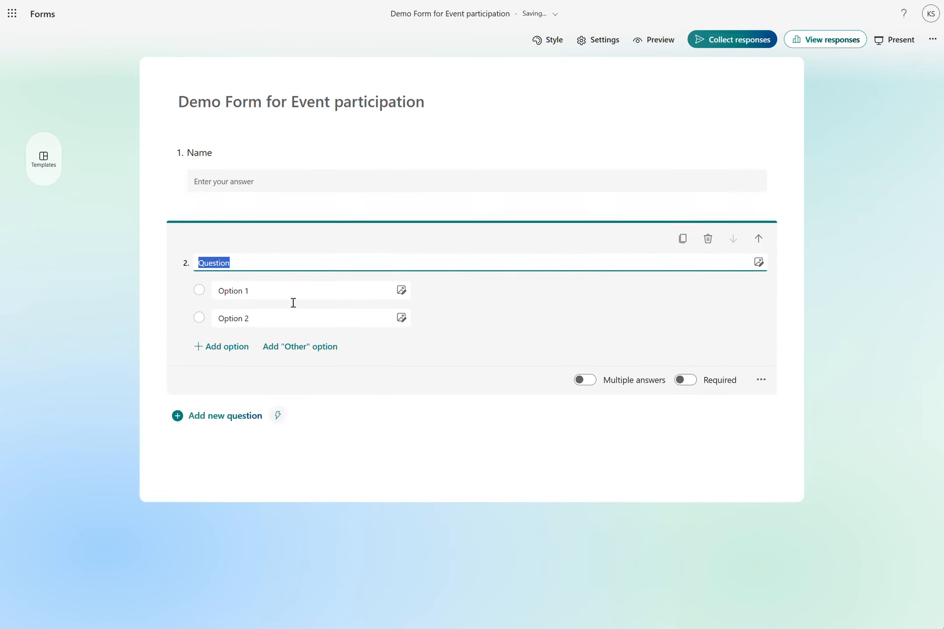
pyautogui.write('Par')
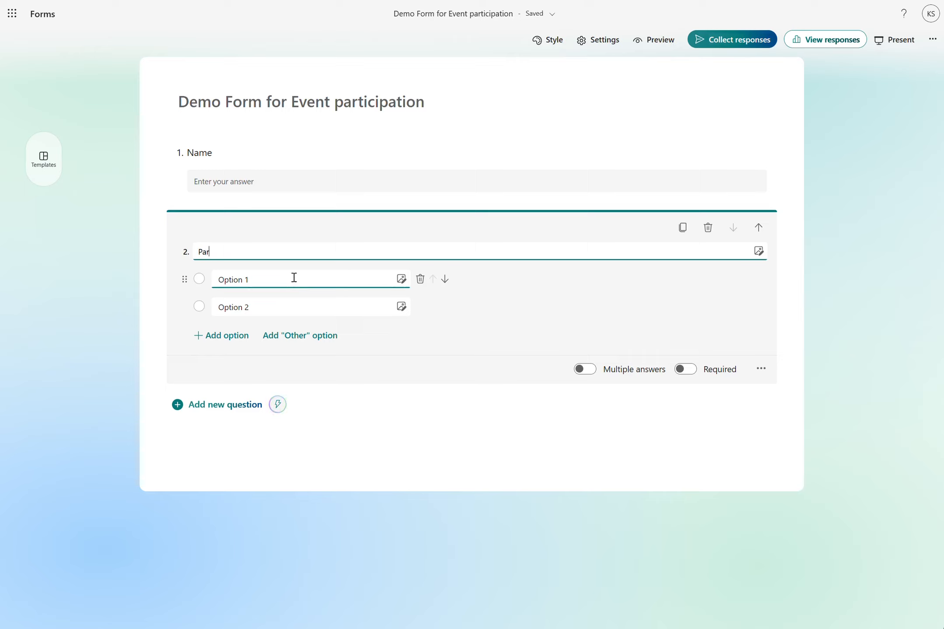
pyautogui.write('ticipate ')
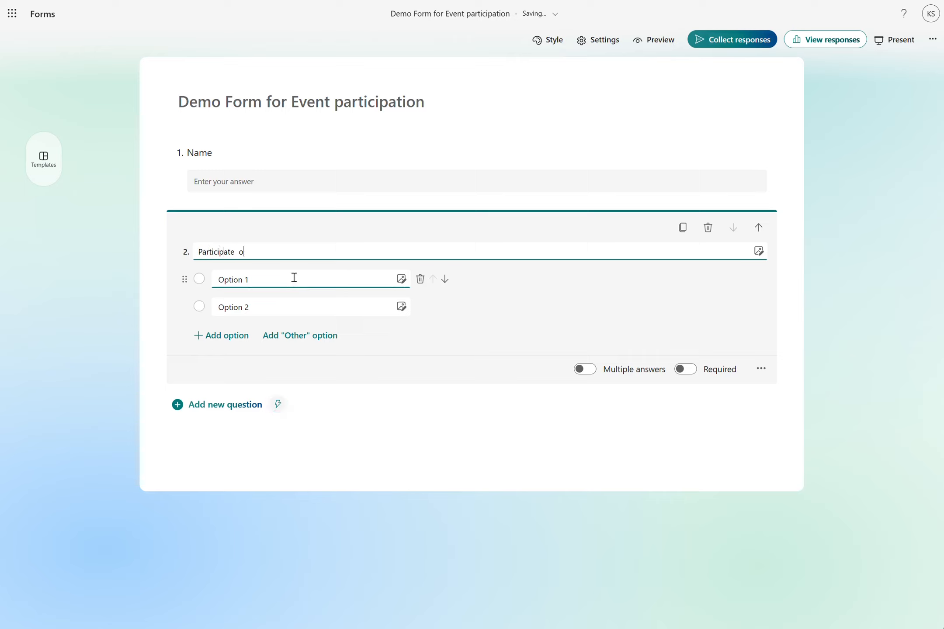
pyautogui.write('Event N')
# Step: Set the choice question's options to "Yes" and "No"
pyautogui.click(293, 279)
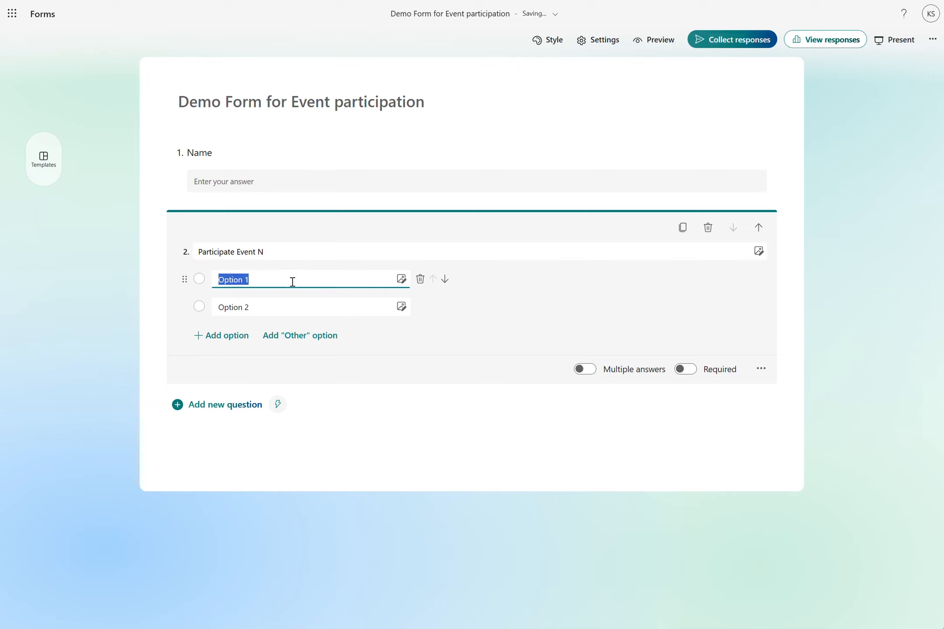
pyautogui.write('Yes')
pyautogui.click(294, 307)
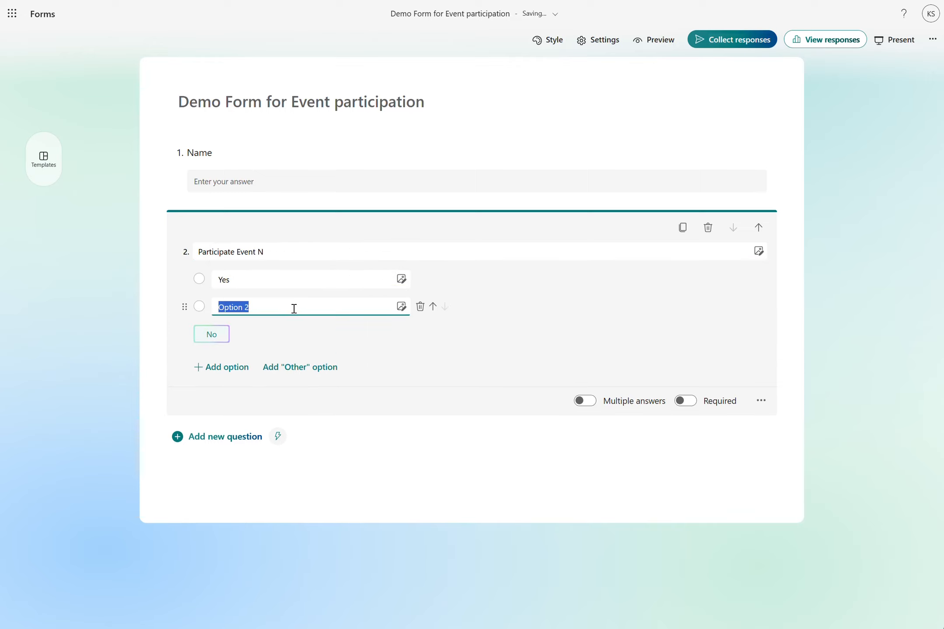
pyautogui.write('No')
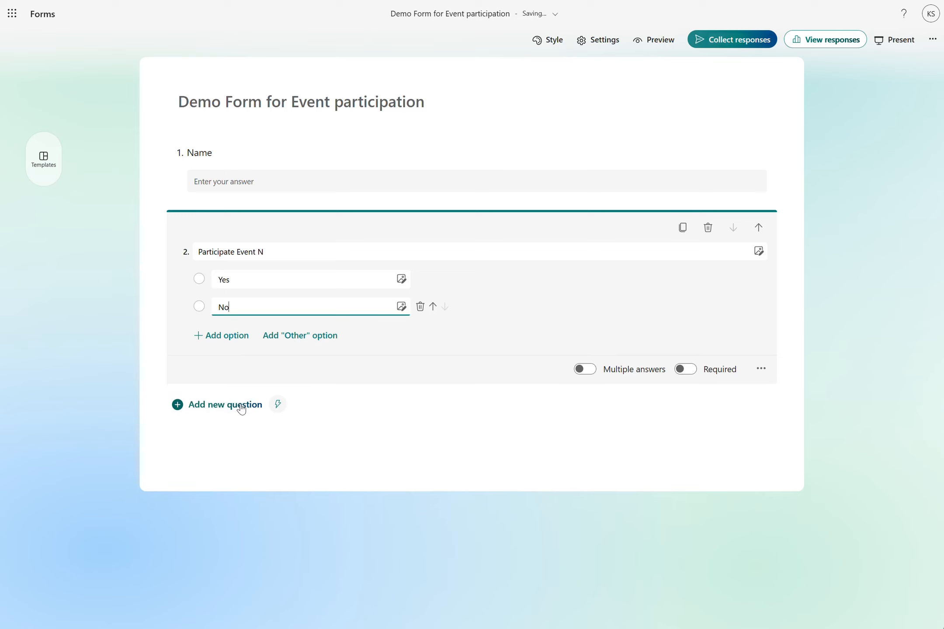
# Step: Add a third text question titled "More info"
pyautogui.click(241, 406)
pyautogui.click(405, 439)
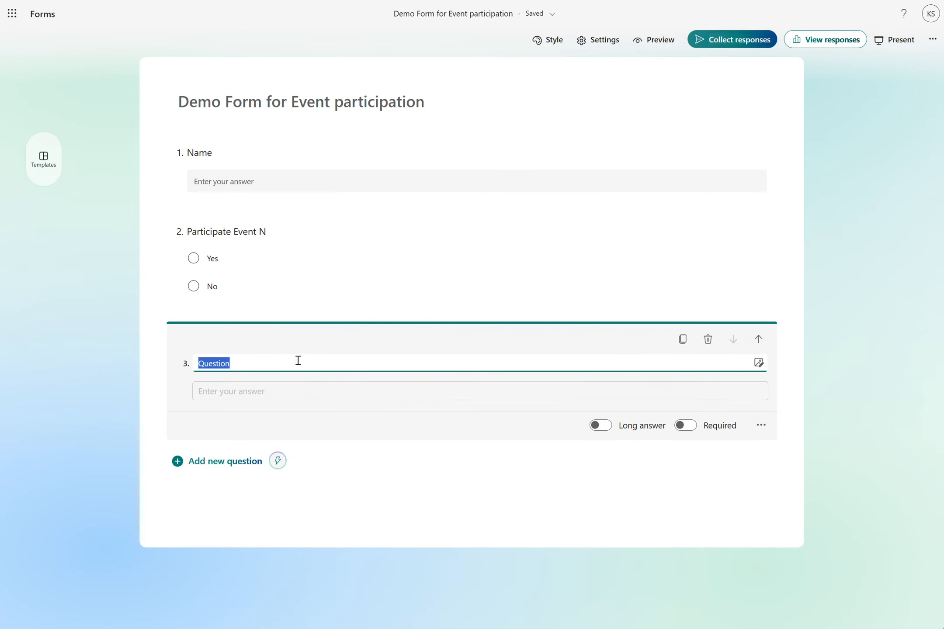
pyautogui.write('More info')
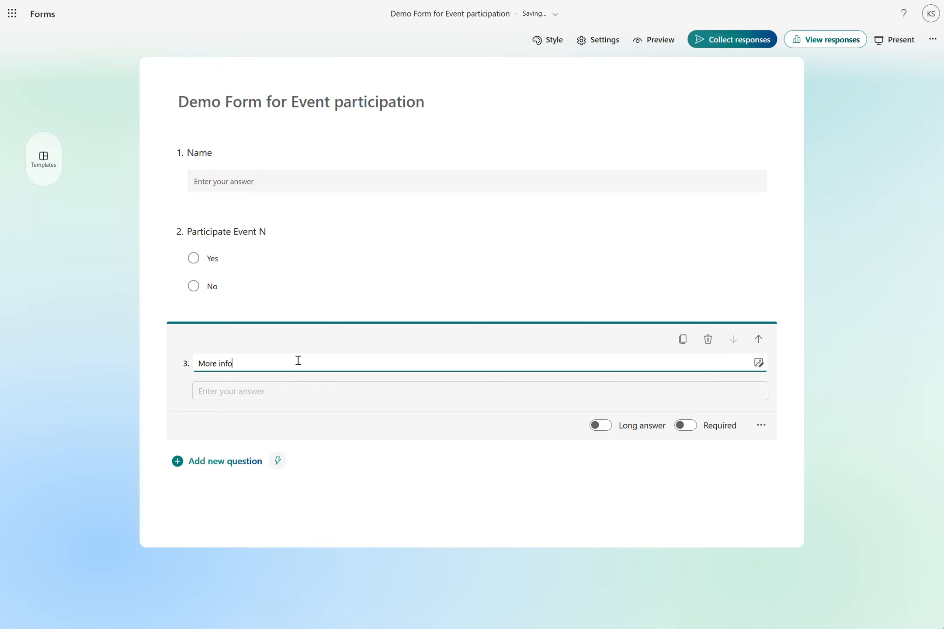
# Step: Make the Name and Participate Event N questions required
pyautogui.click(142, 369)
pyautogui.click(477, 189)
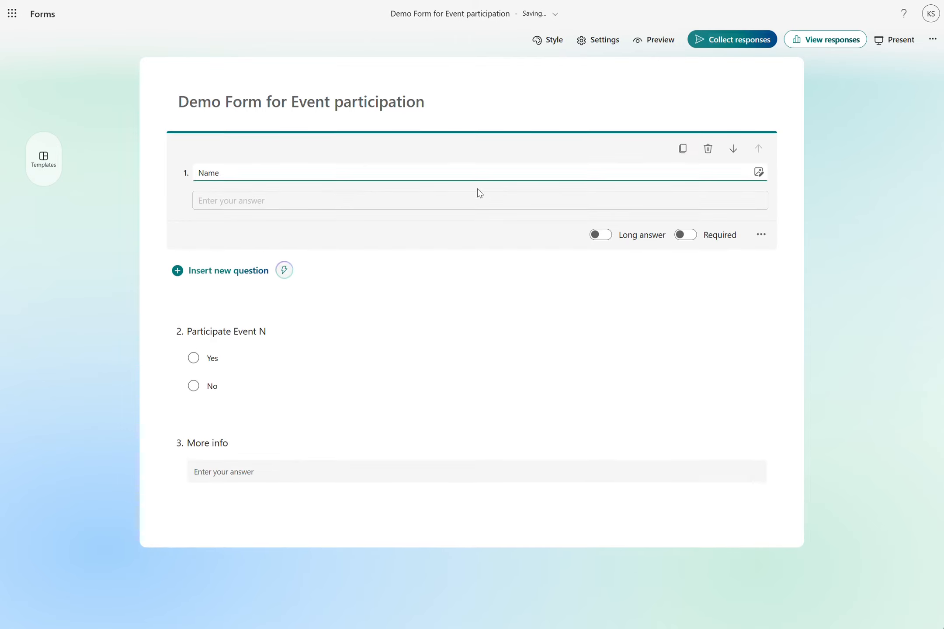
pyautogui.click(686, 235)
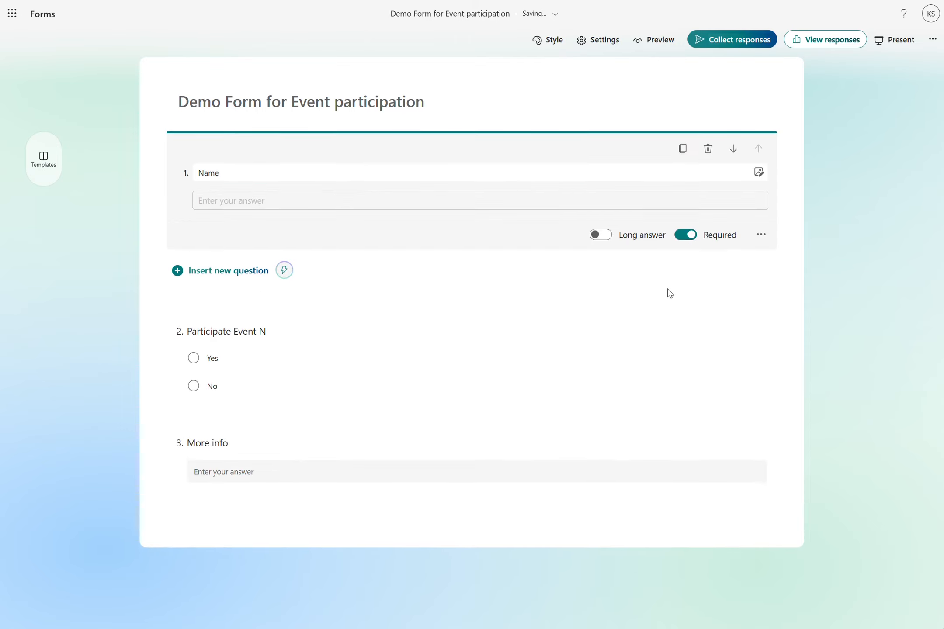
pyautogui.click(581, 345)
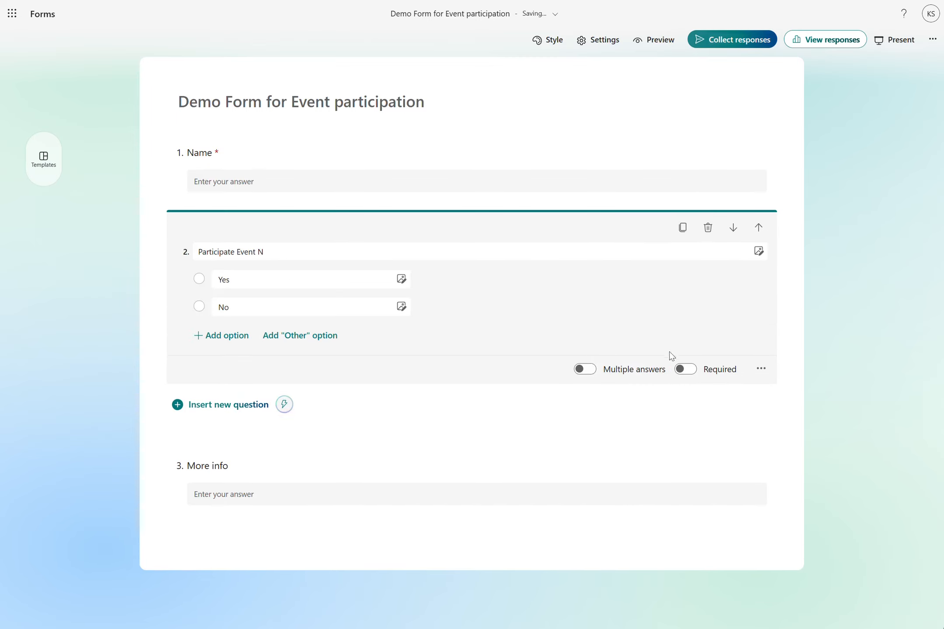
pyautogui.click(685, 370)
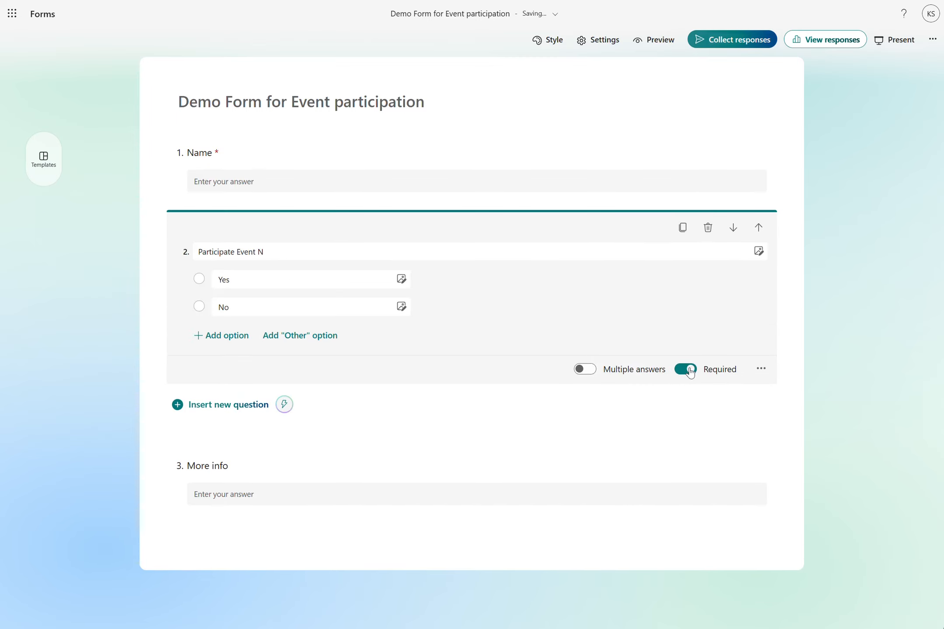
pyautogui.click(813, 323)
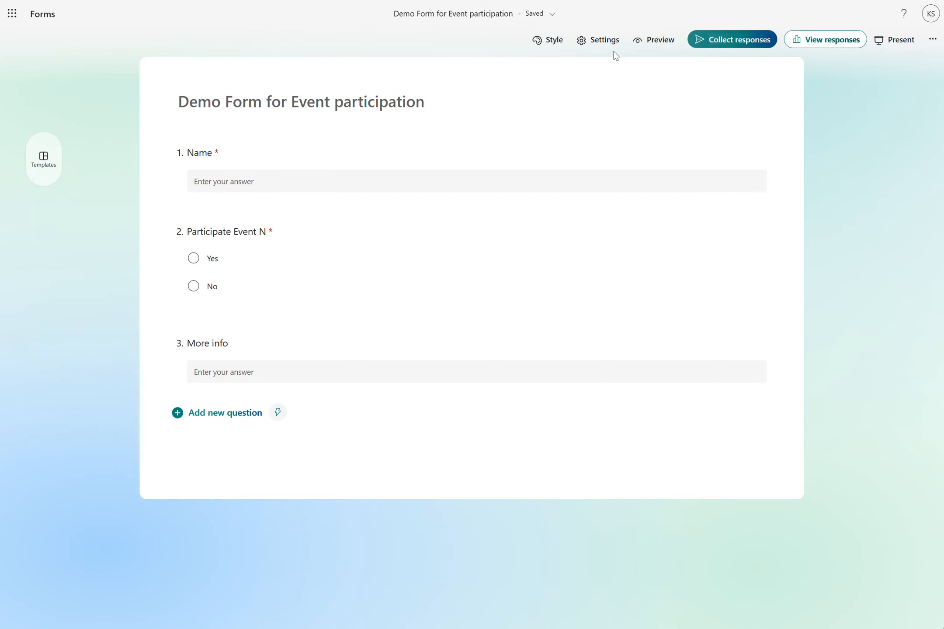
# Step: In the form settings, allow anyone to respond
pyautogui.click(605, 46)
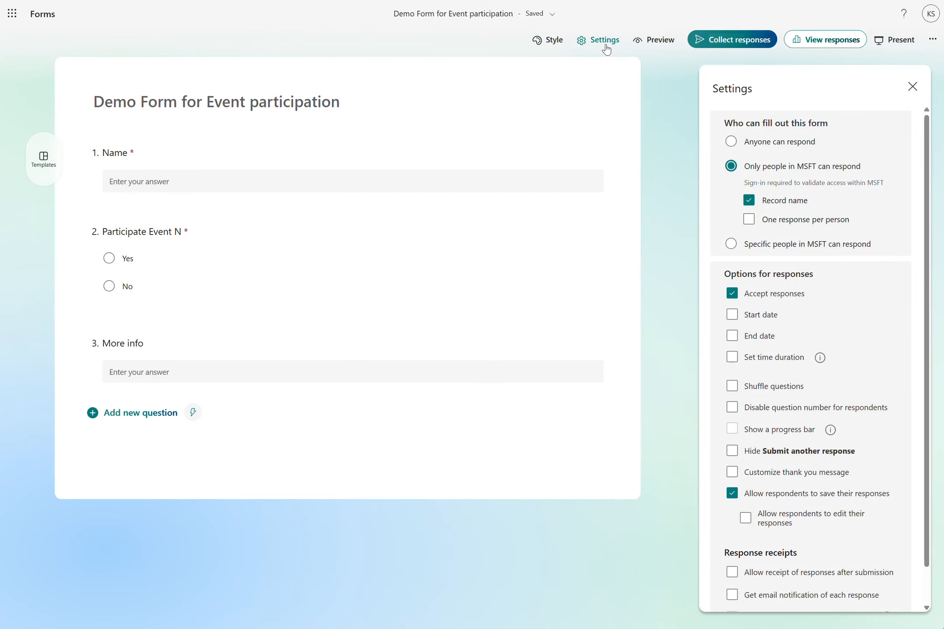
pyautogui.click(730, 142)
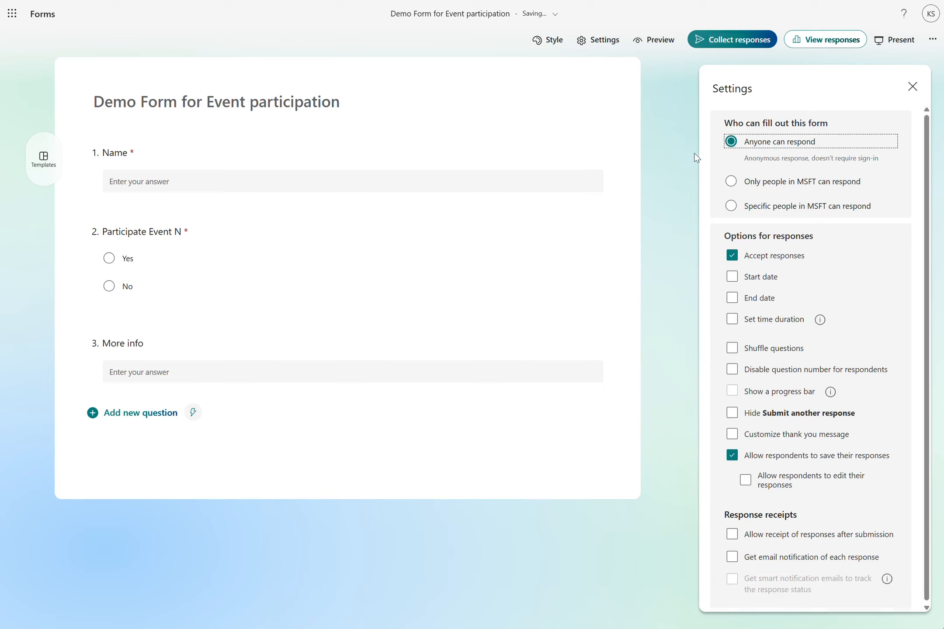
pyautogui.click(690, 156)
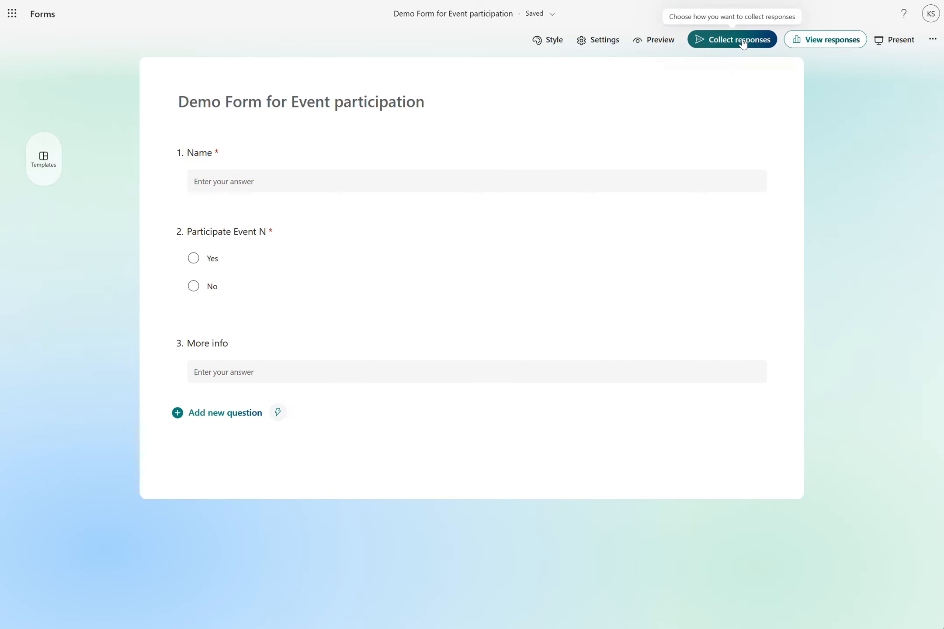
# Step: Open the response collection options and copy the form's link
pyautogui.click(742, 41)
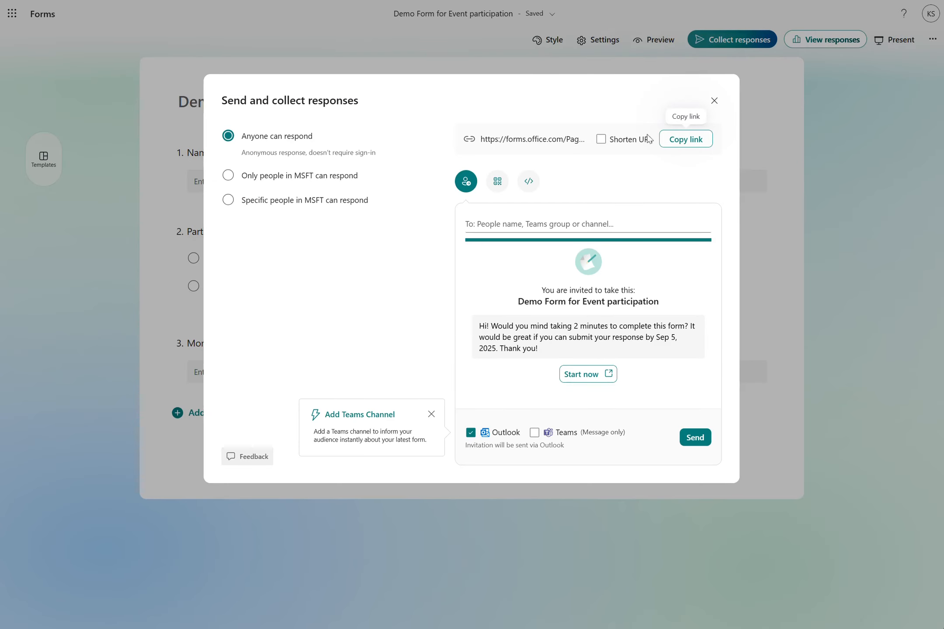
pyautogui.click(683, 142)
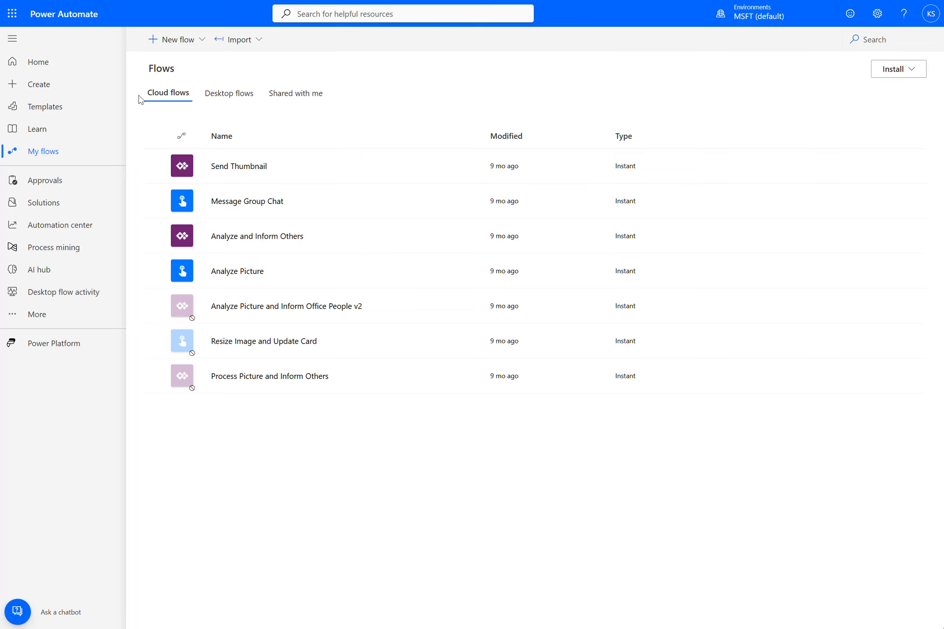
# Step: Back in Power Automate, start an automated cloud flow with the Microsoft Forms trigger When a new response is submitted
pyautogui.click(201, 43)
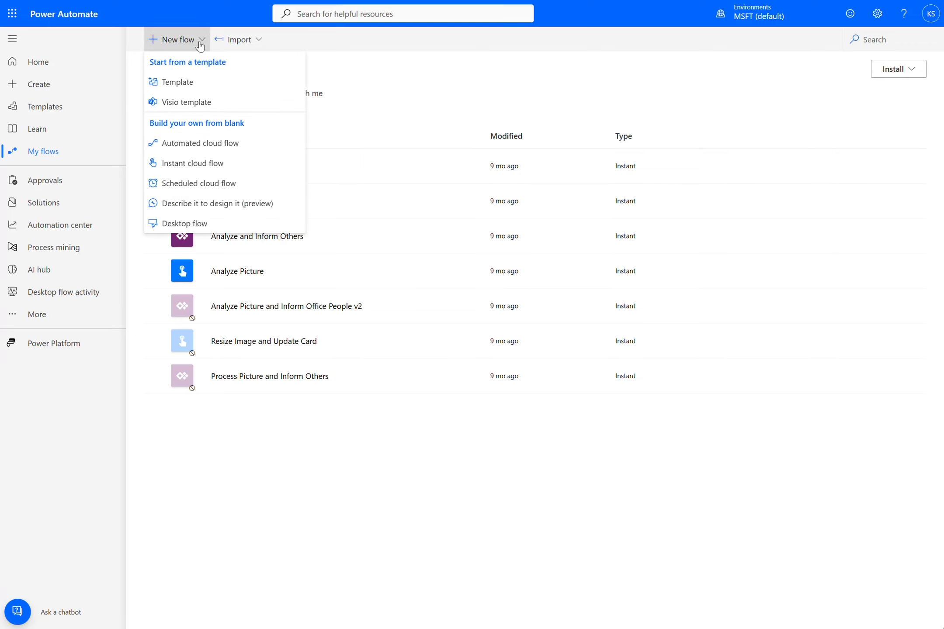
pyautogui.click(226, 143)
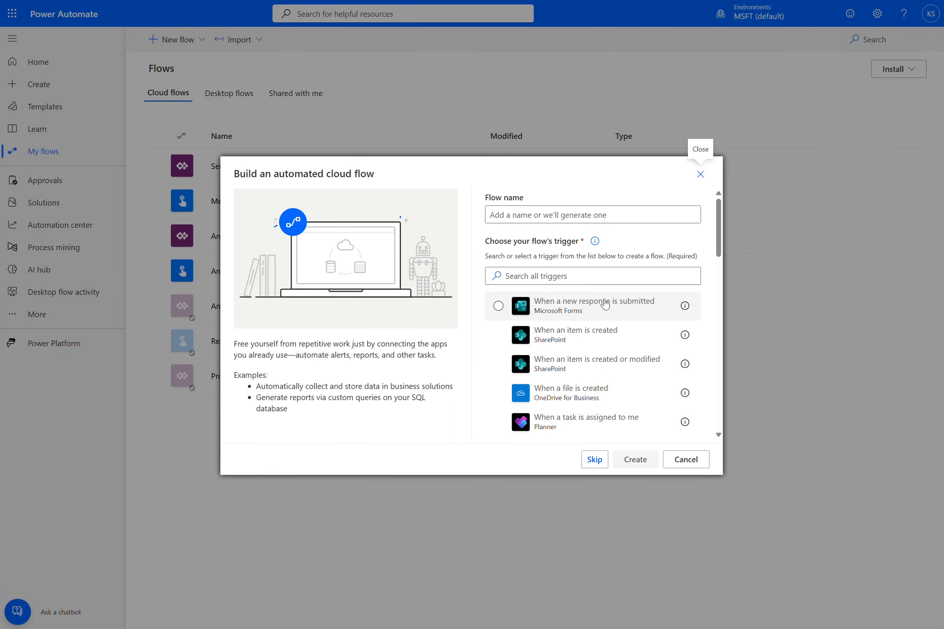
pyautogui.click(499, 306)
# Step: Name the new flow "Record participation"
pyautogui.click(606, 215)
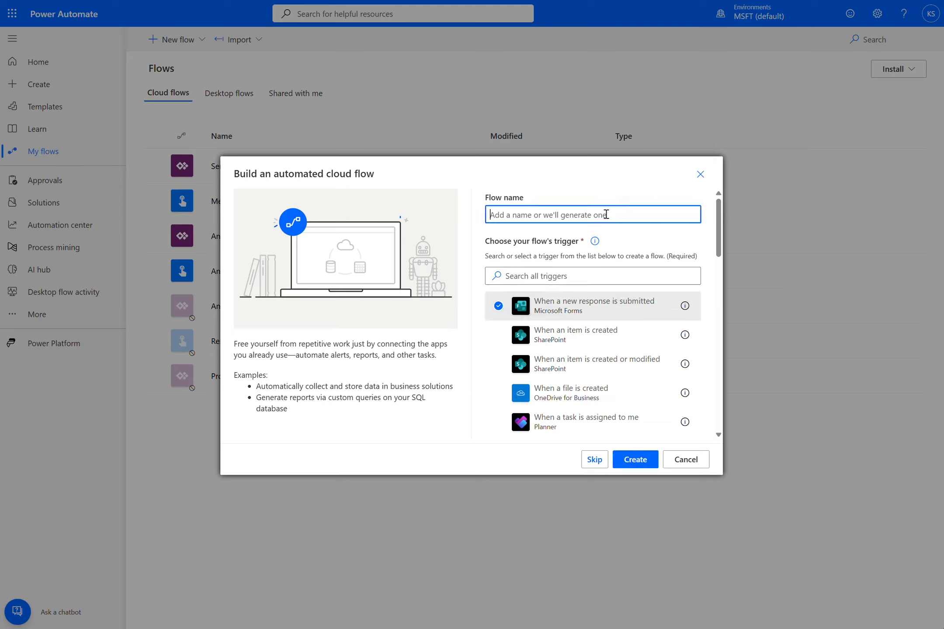
pyautogui.write('Record participation')
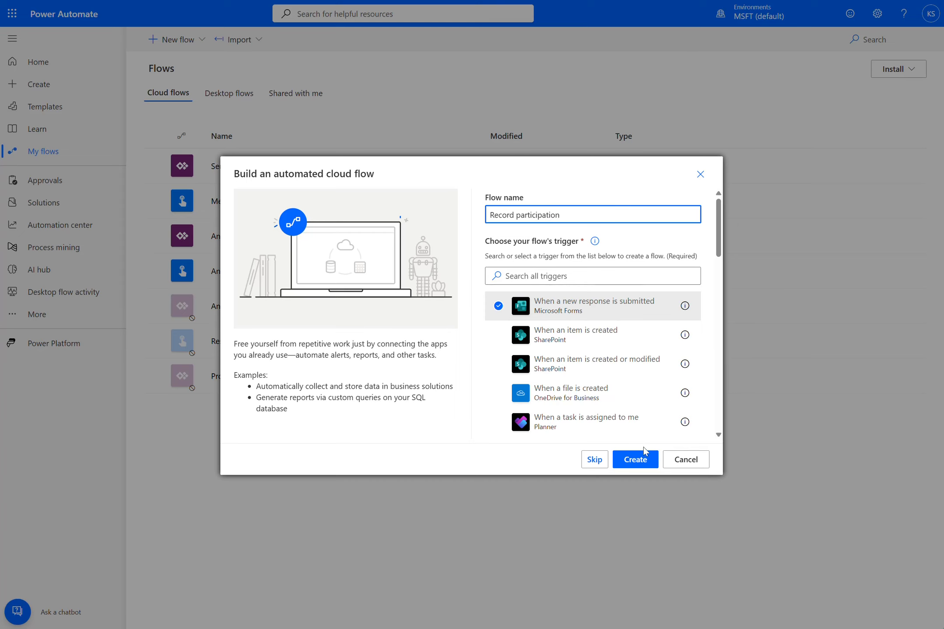
# Step: Create the flow and dismiss the designer's expand-or-collapse tip
pyautogui.click(637, 462)
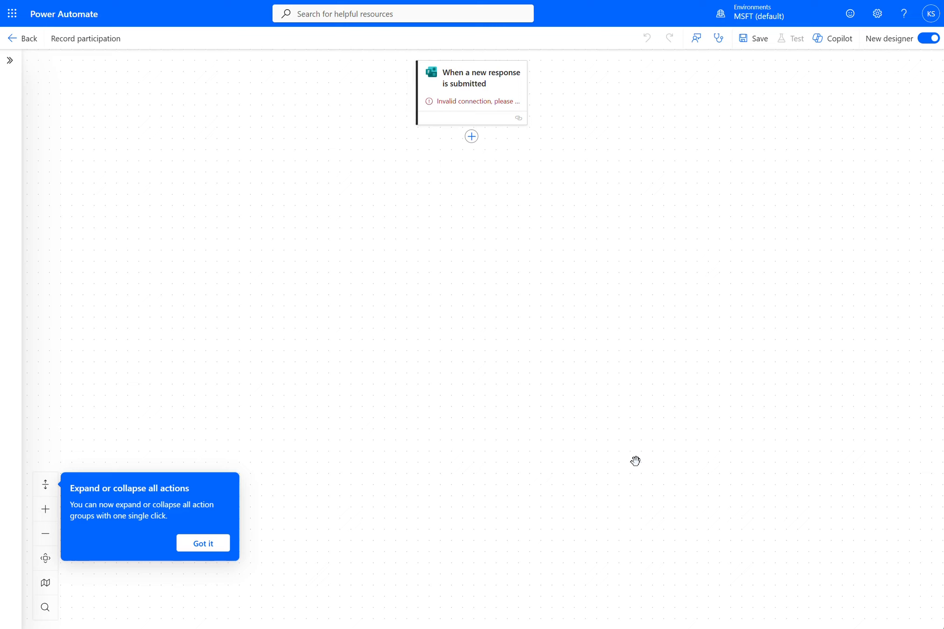
pyautogui.click(203, 543)
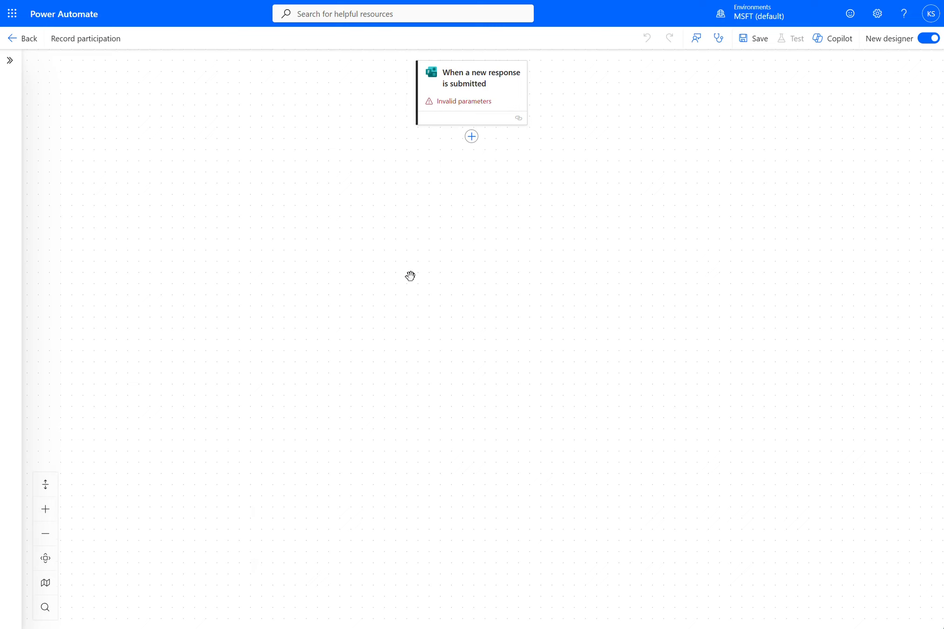
# Step: Delete the flow's When a new response is submitted trigger
pyautogui.click(513, 95)
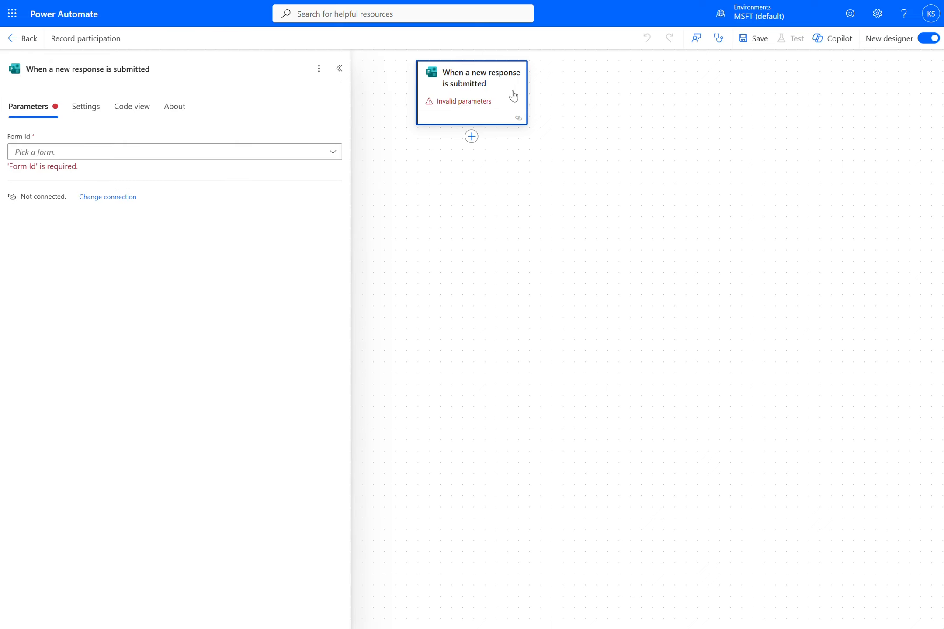
pyautogui.rightClick(514, 95)
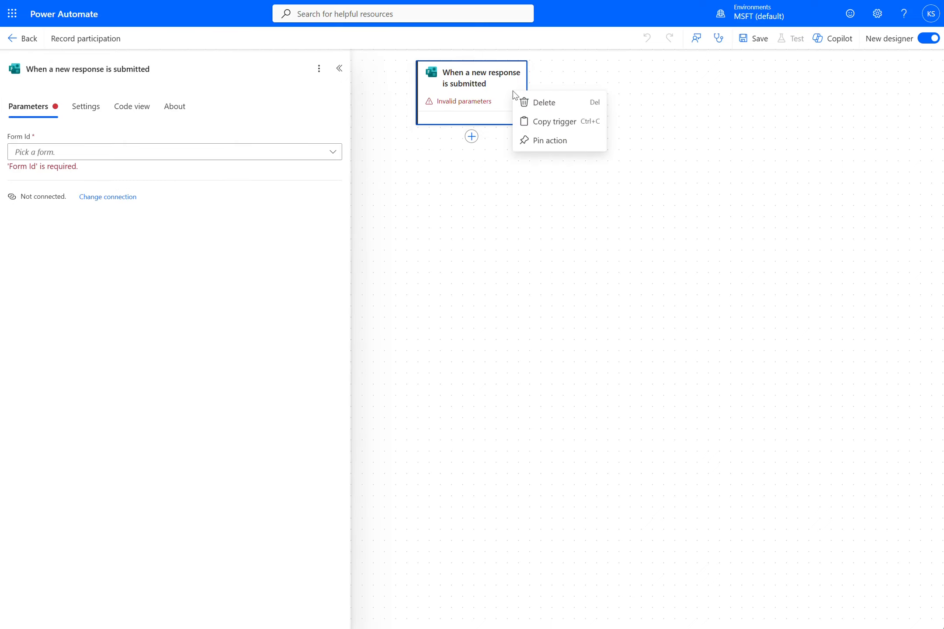
pyautogui.click(542, 102)
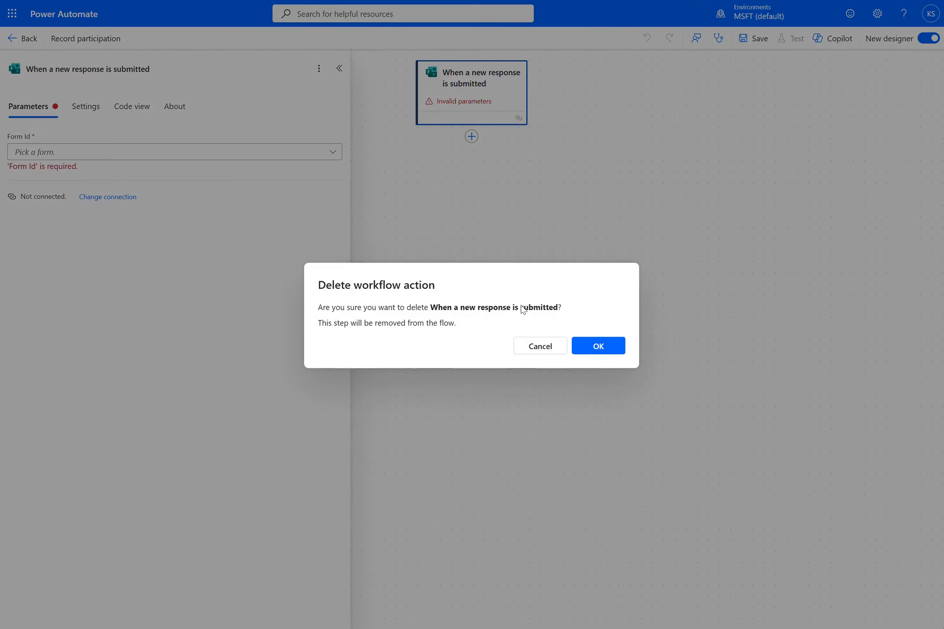
pyautogui.click(597, 345)
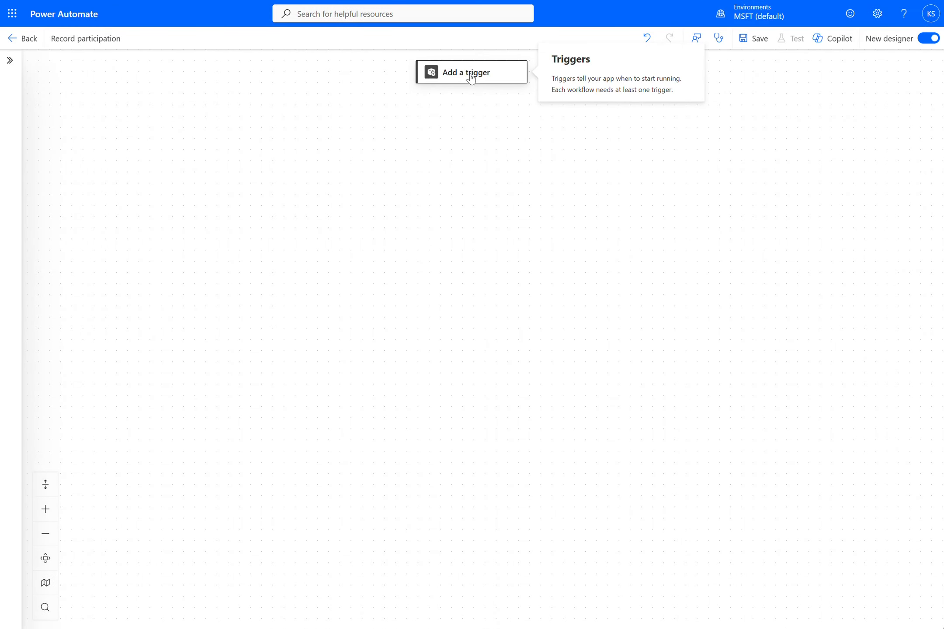
# Step: Add the Microsoft Forms trigger When a new response is submitted back to the flow
pyautogui.click(470, 77)
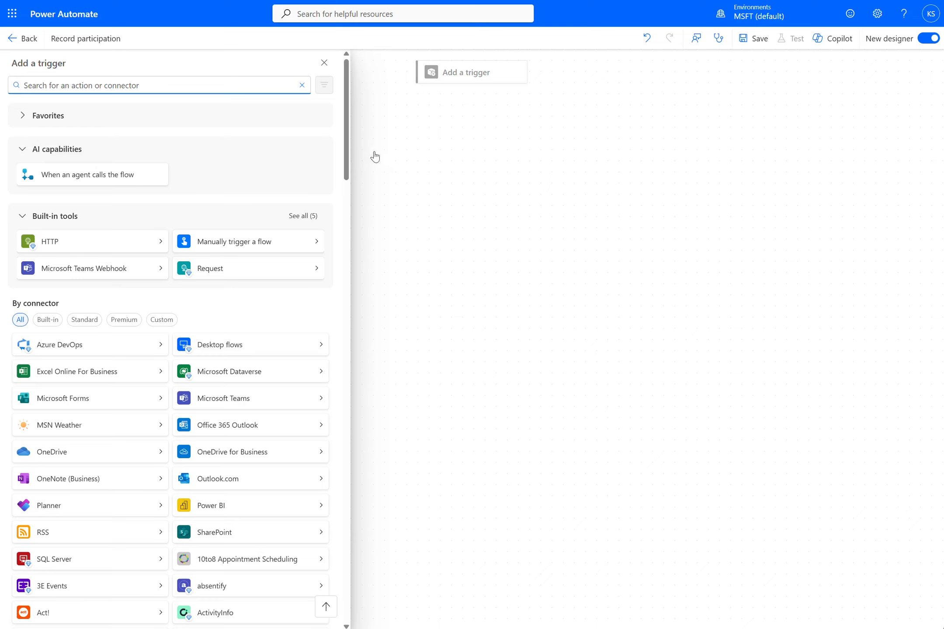
pyautogui.click(345, 136)
pyautogui.moveTo(345, 136)
pyautogui.mouseDown()
pyautogui.moveTo(343, 246)
pyautogui.moveTo(340, 127)
pyautogui.mouseUp()
pyautogui.click(68, 399)
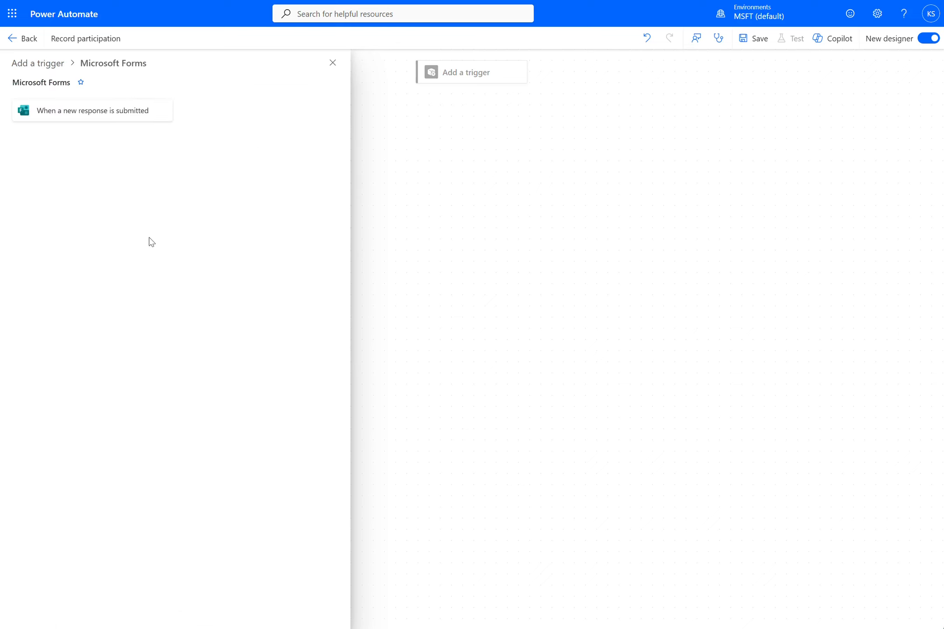
pyautogui.click(104, 115)
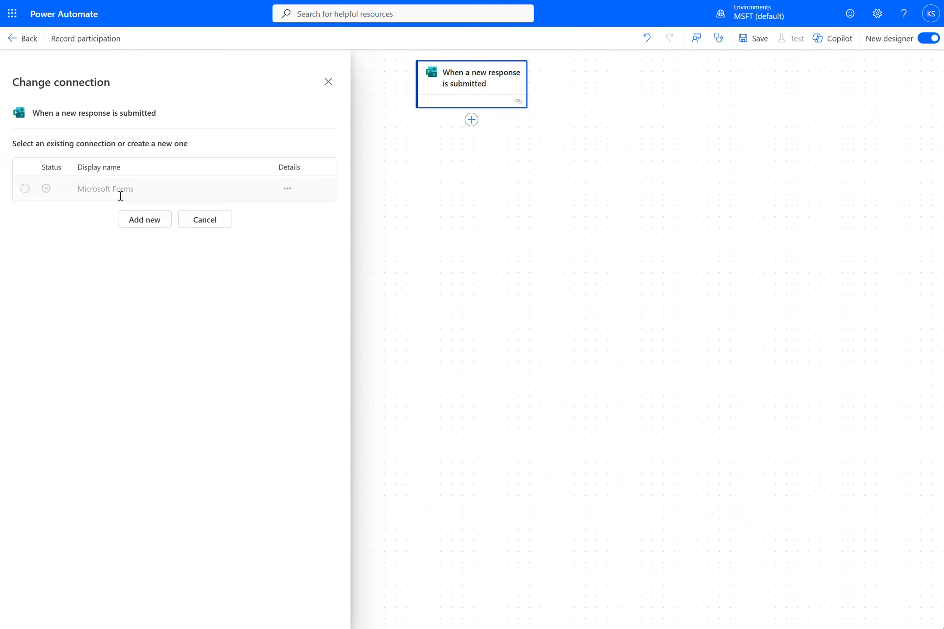
# Step: Create a new Microsoft Forms connection for the trigger by signing in
pyautogui.click(137, 226)
pyautogui.click(171, 203)
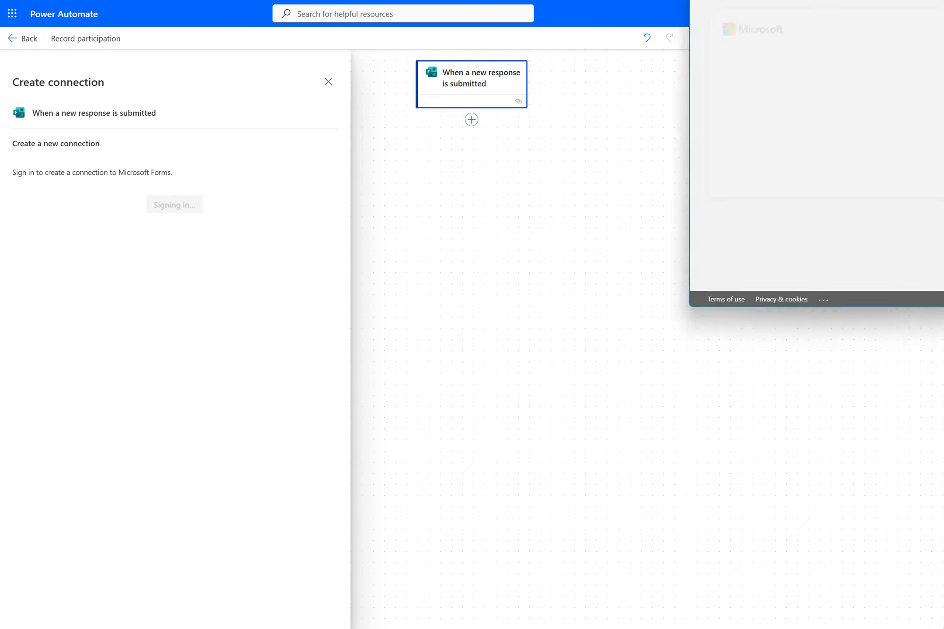
pyautogui.click(573, 191)
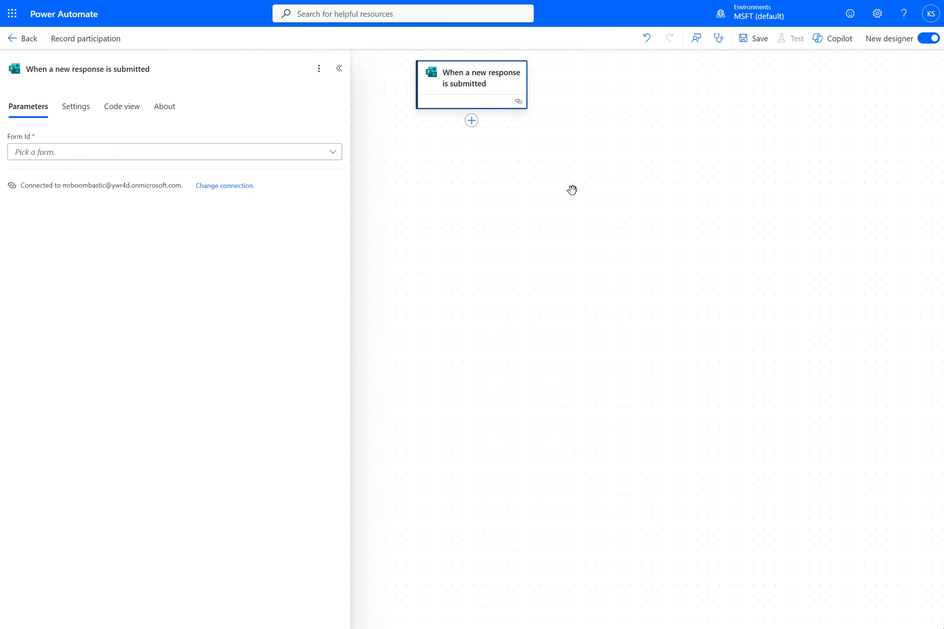
# Step: Set the trigger's form to Demo Form for Event participation
pyautogui.click(332, 153)
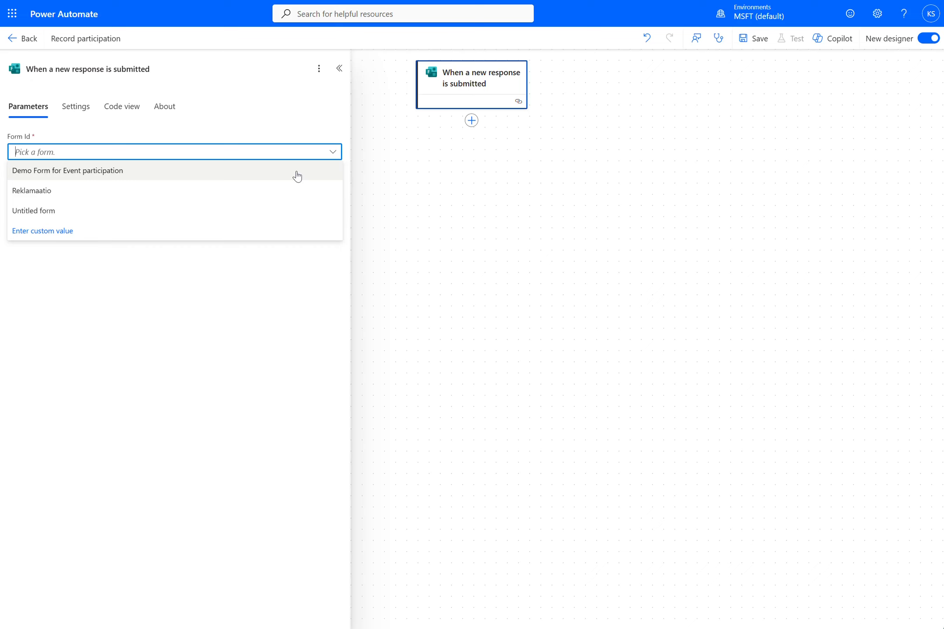
pyautogui.click(296, 175)
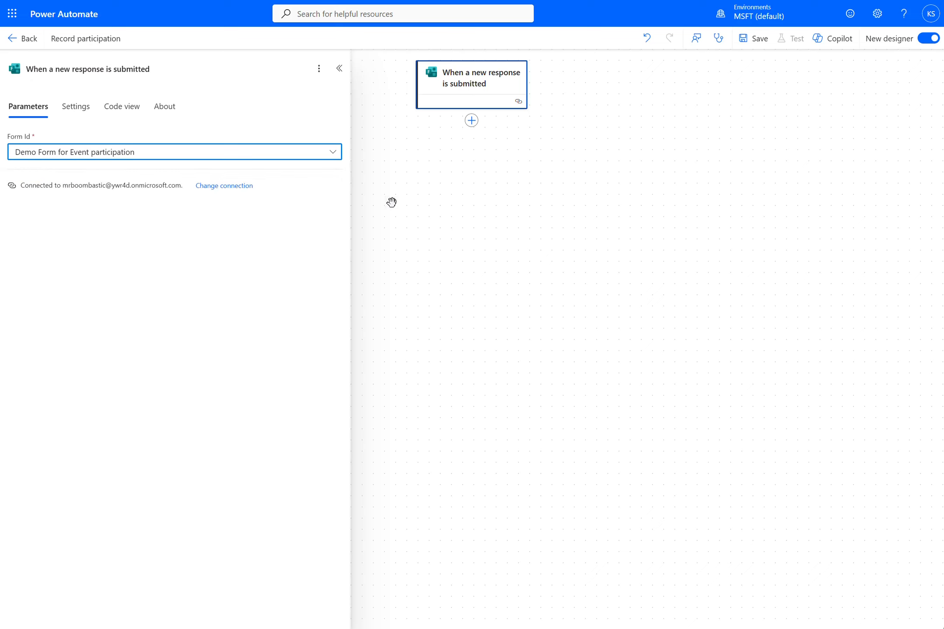
pyautogui.click(413, 205)
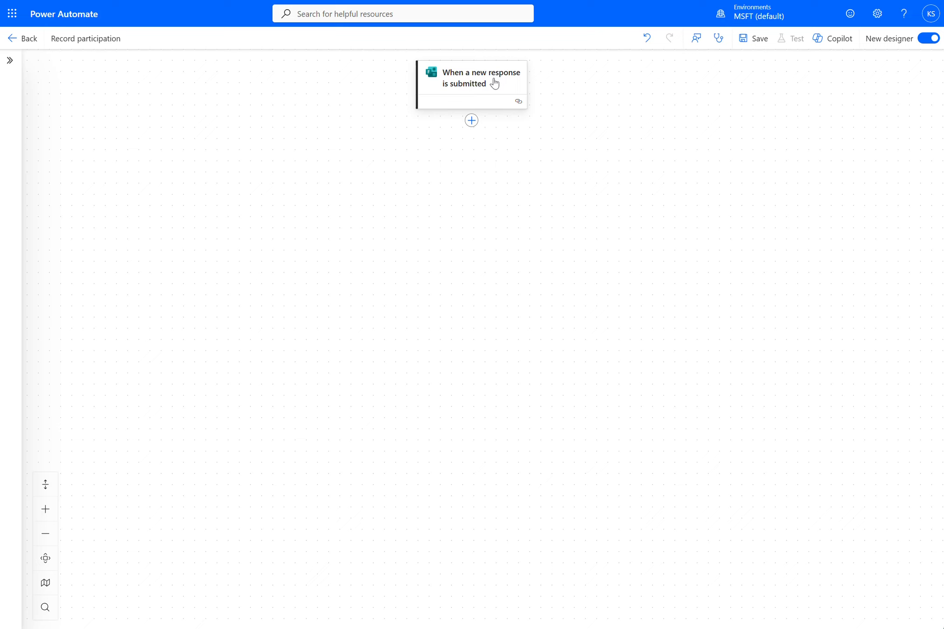
# Step: Add a Microsoft Forms Get response details action after the trigger, using the first existing connection
pyautogui.click(471, 122)
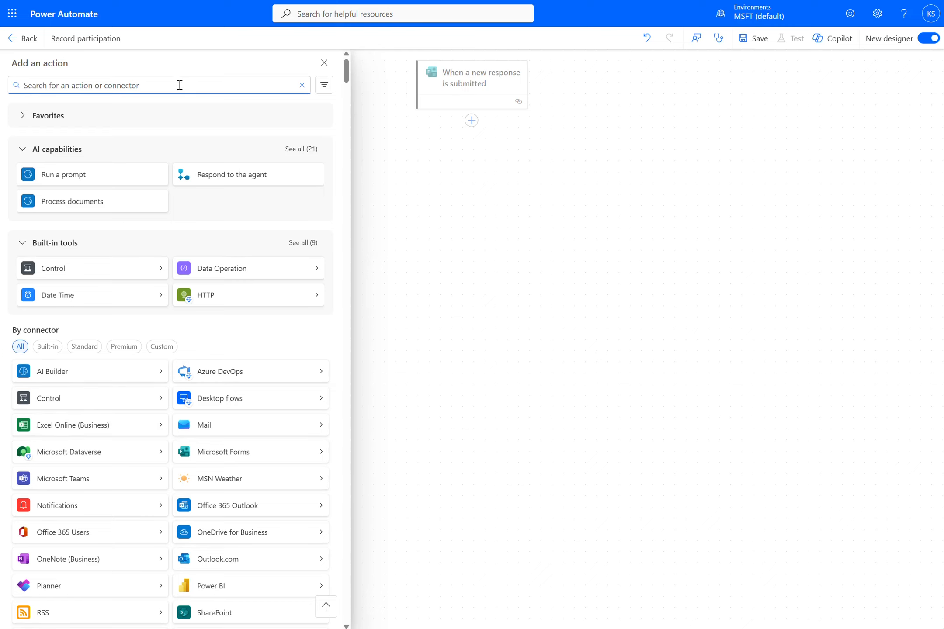
pyautogui.write('forms')
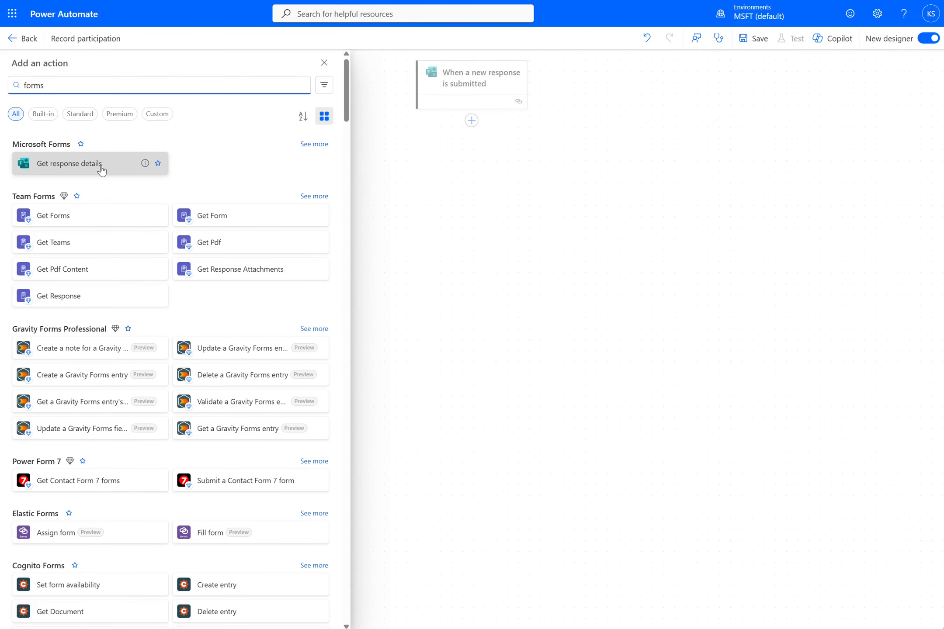
pyautogui.click(101, 170)
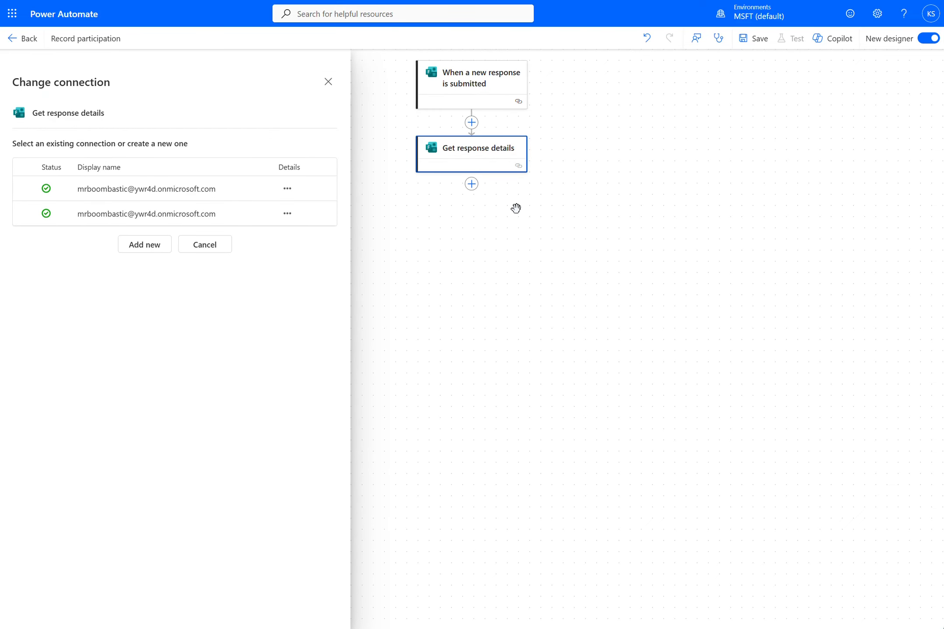
pyautogui.click(214, 190)
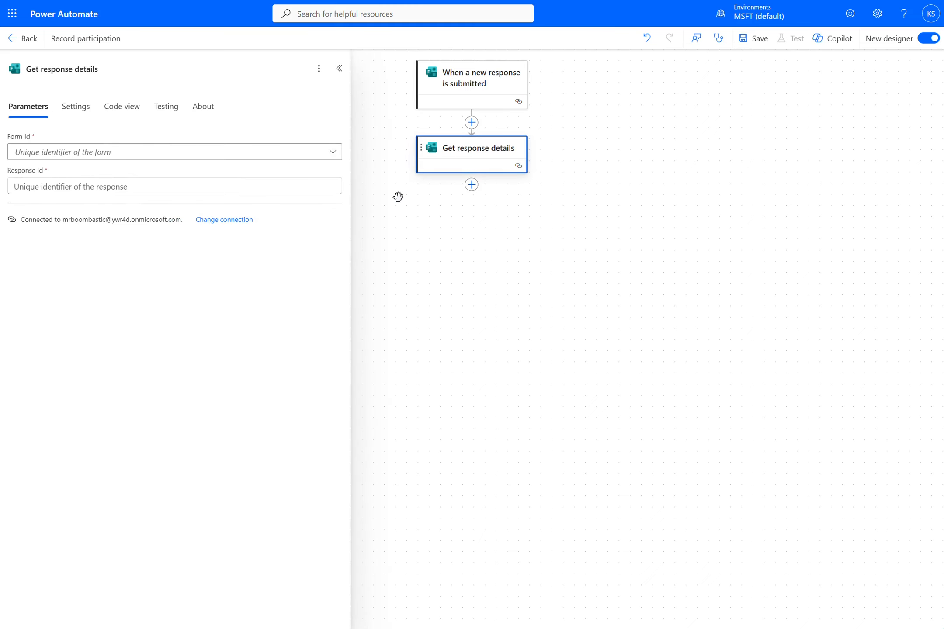
# Step: Set Get response details to Demo Form for Event participation with the trigger's Response Id as response identifier
pyautogui.click(332, 152)
pyautogui.click(306, 171)
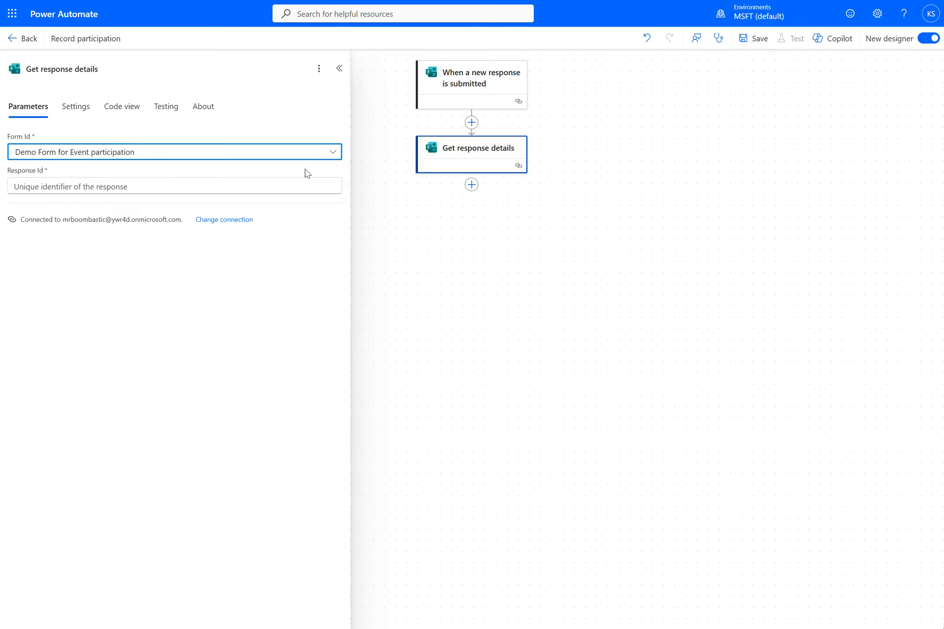
pyautogui.click(267, 192)
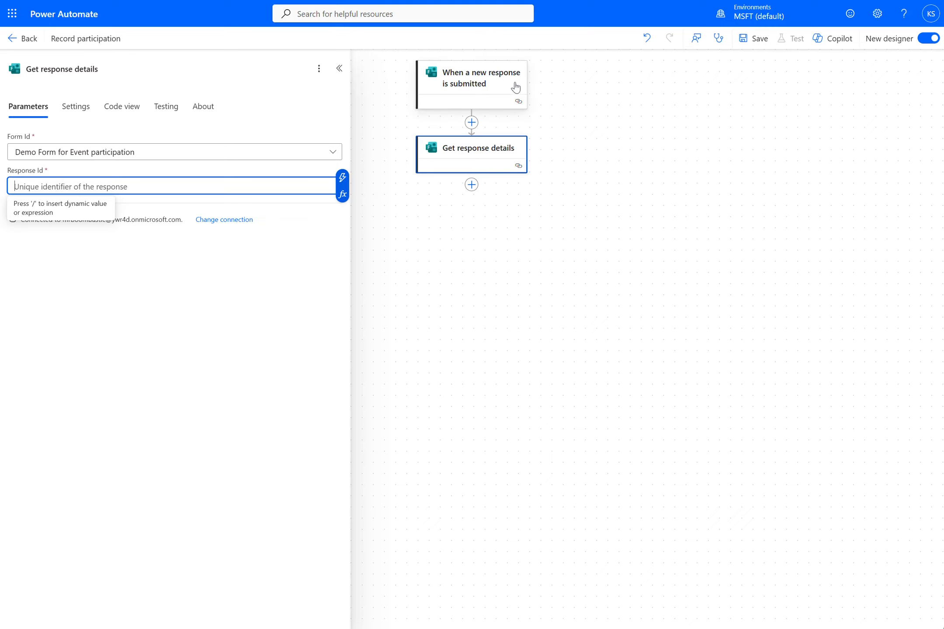
pyautogui.click(342, 179)
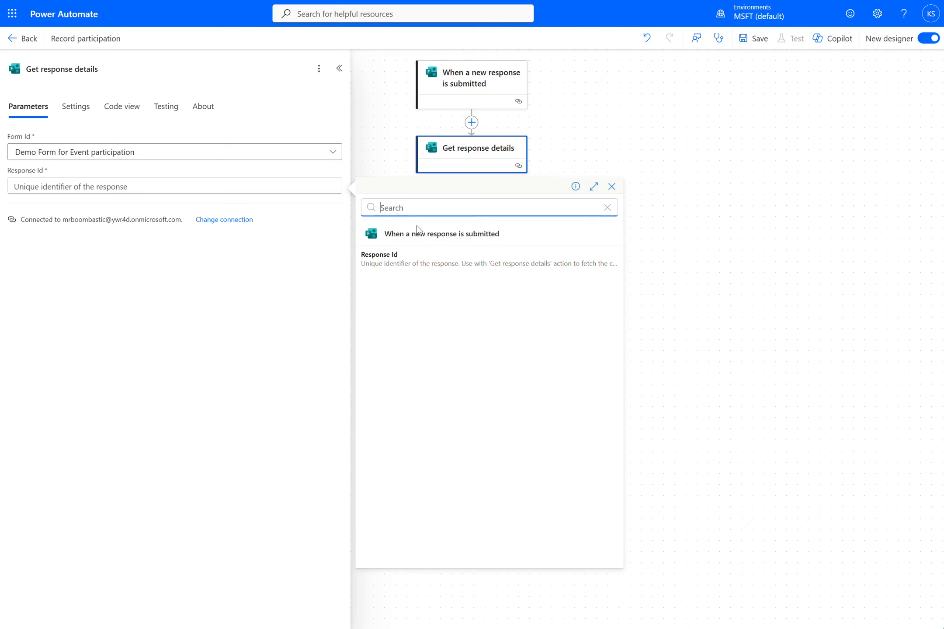
pyautogui.click(400, 264)
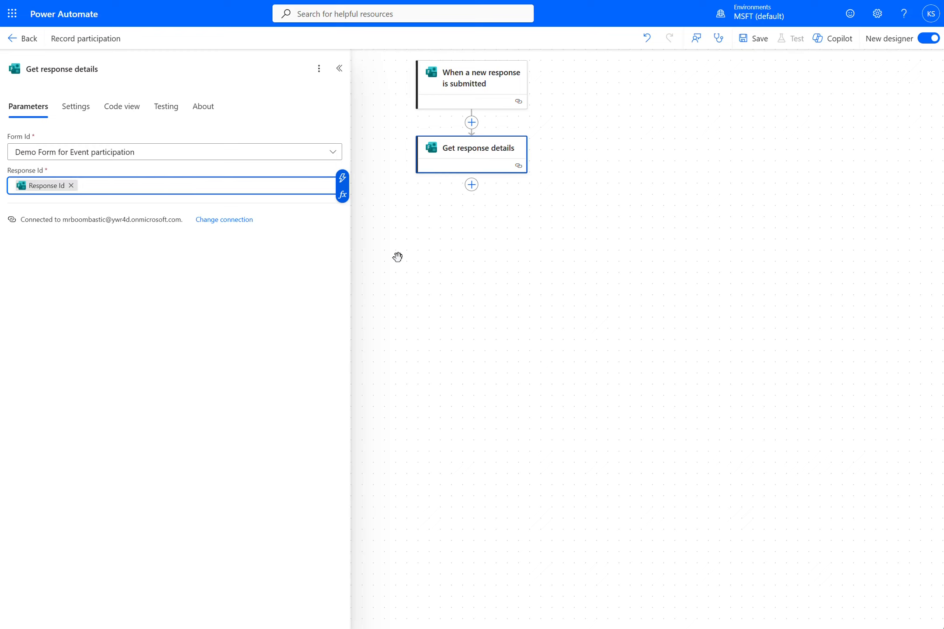
pyautogui.click(397, 257)
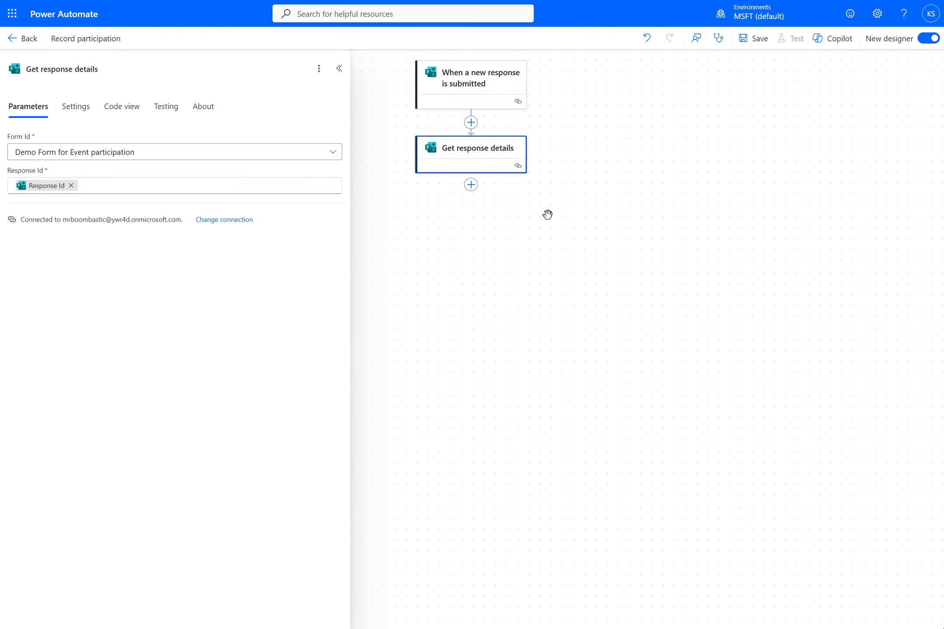
# Step: Save the flow and switch Get response details to the second existing Forms connection
pyautogui.click(748, 39)
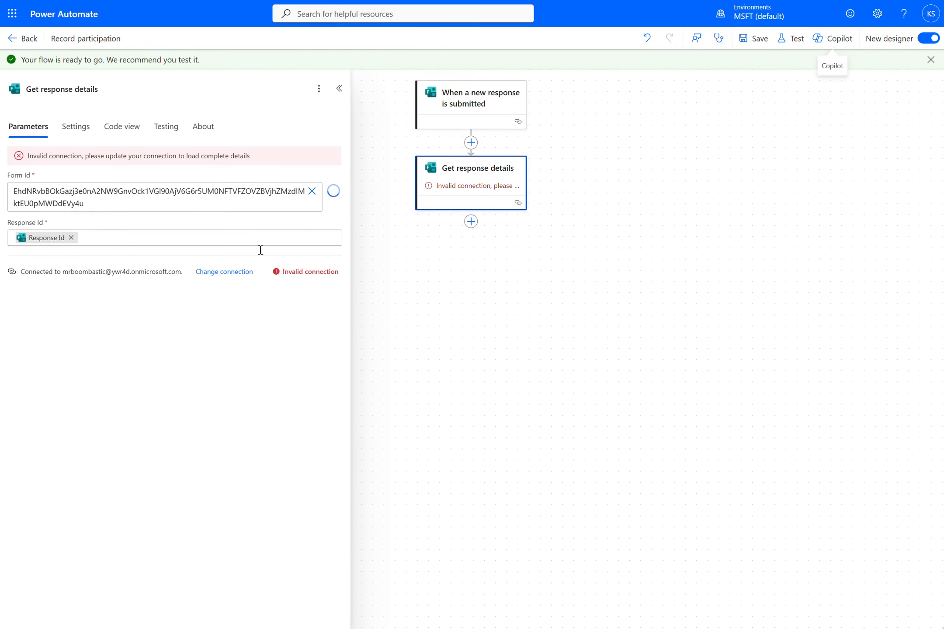
pyautogui.click(225, 271)
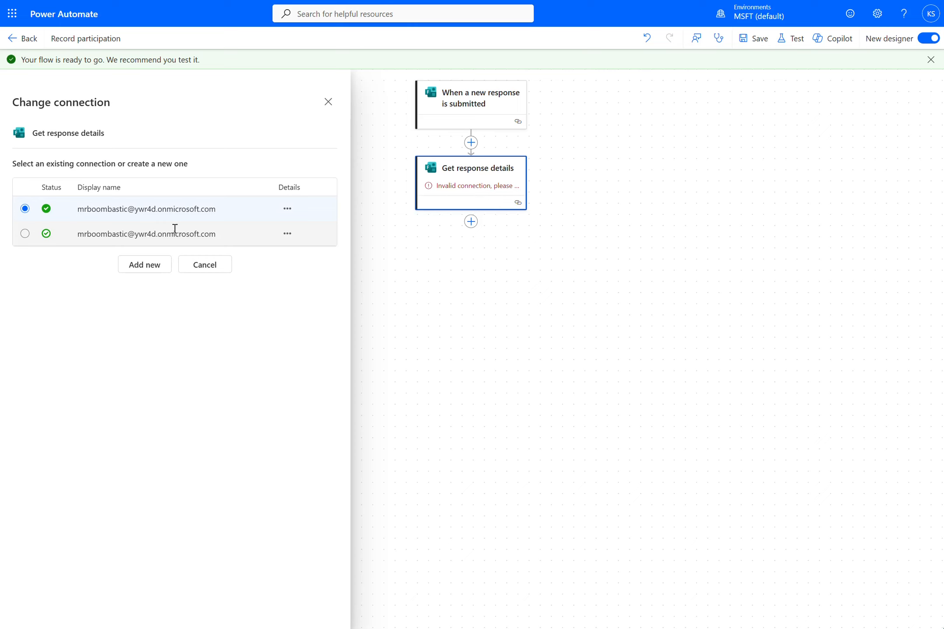
pyautogui.click(174, 228)
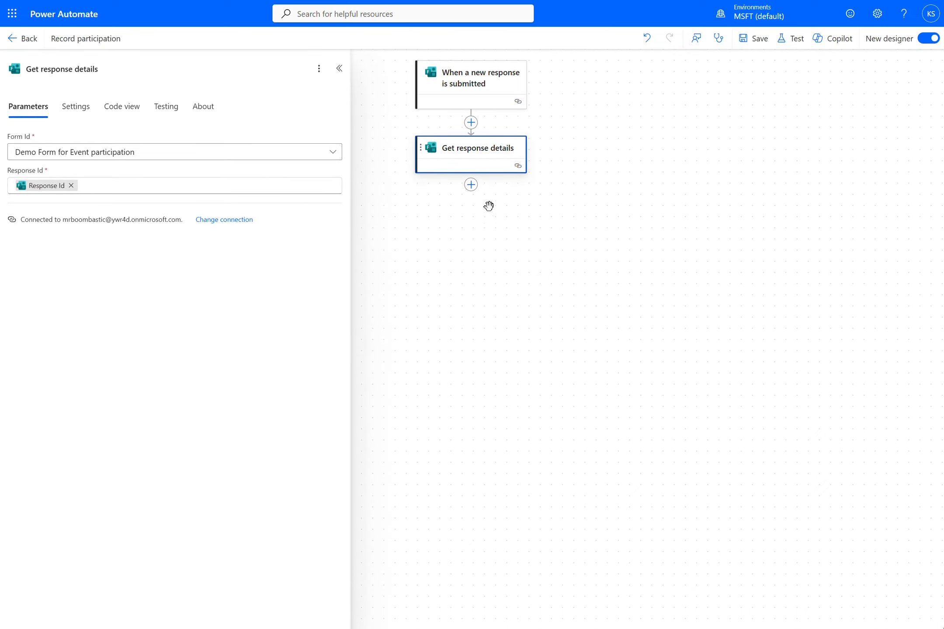
# Step: Add a Condition control after Get response details
pyautogui.click(471, 184)
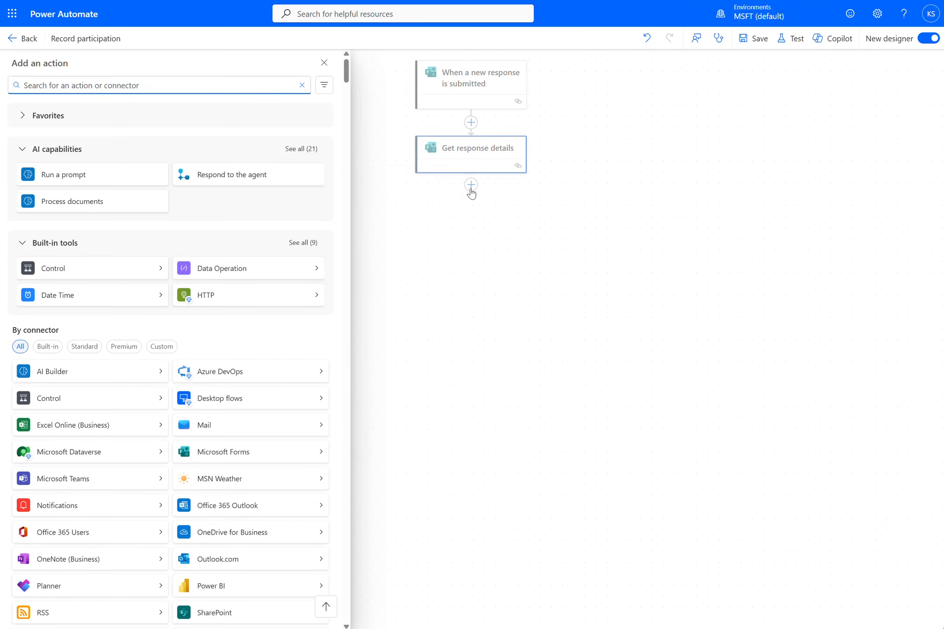
pyautogui.click(115, 268)
pyautogui.click(107, 111)
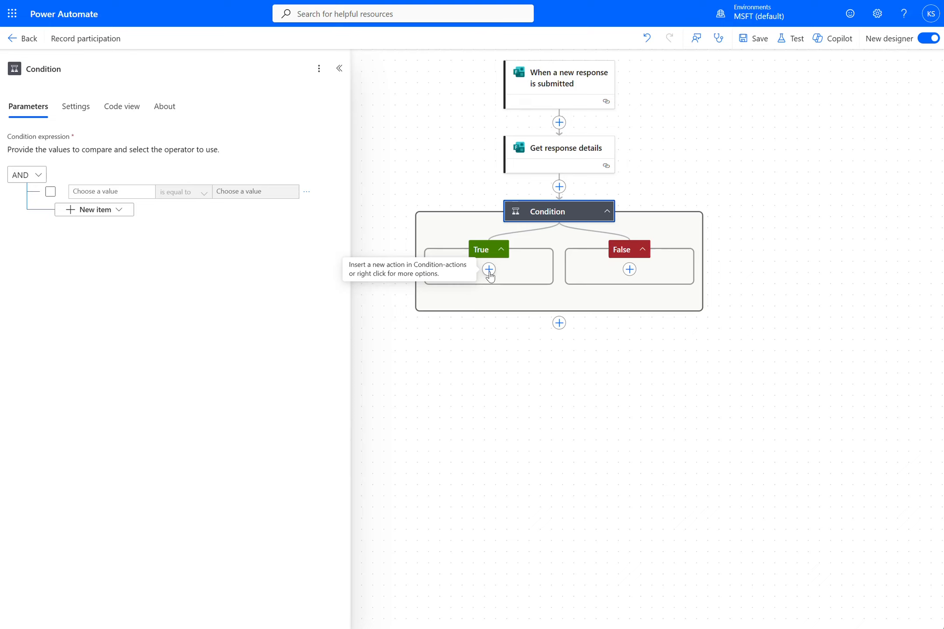
# Step: Set the condition to check whether Participate Event N is equal to Yes
pyautogui.click(116, 191)
pyautogui.click(155, 185)
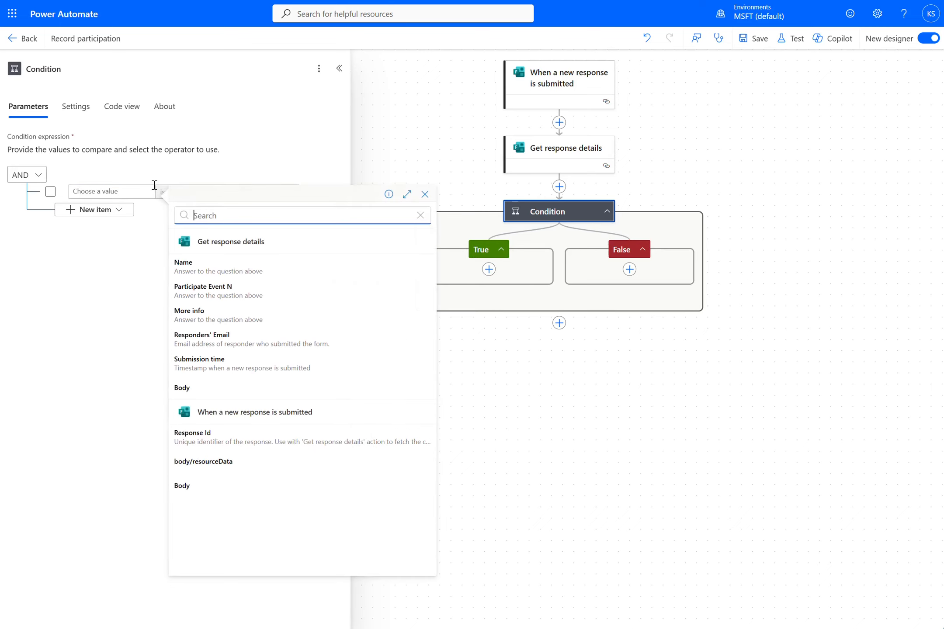
pyautogui.click(276, 294)
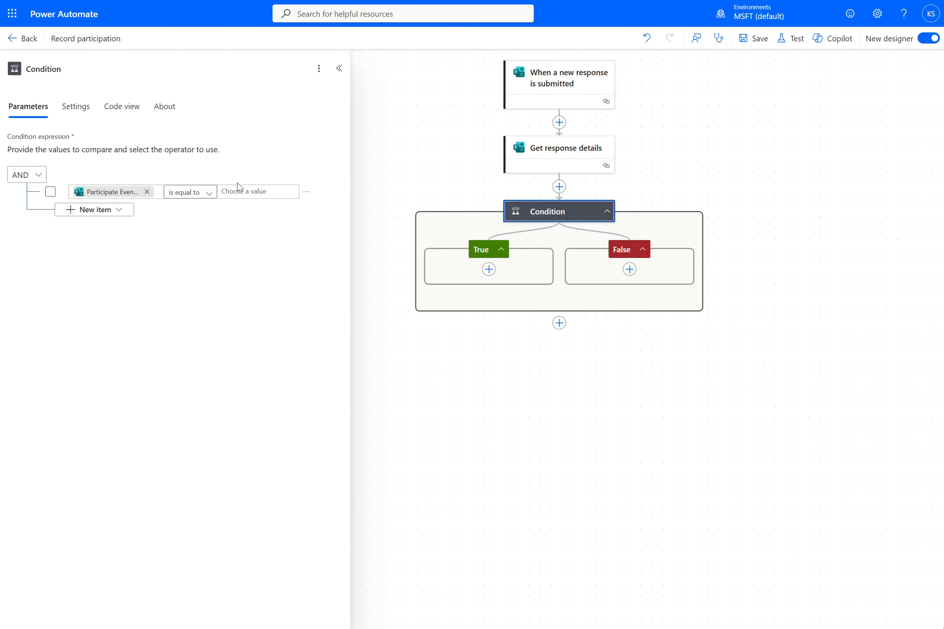
pyautogui.click(238, 189)
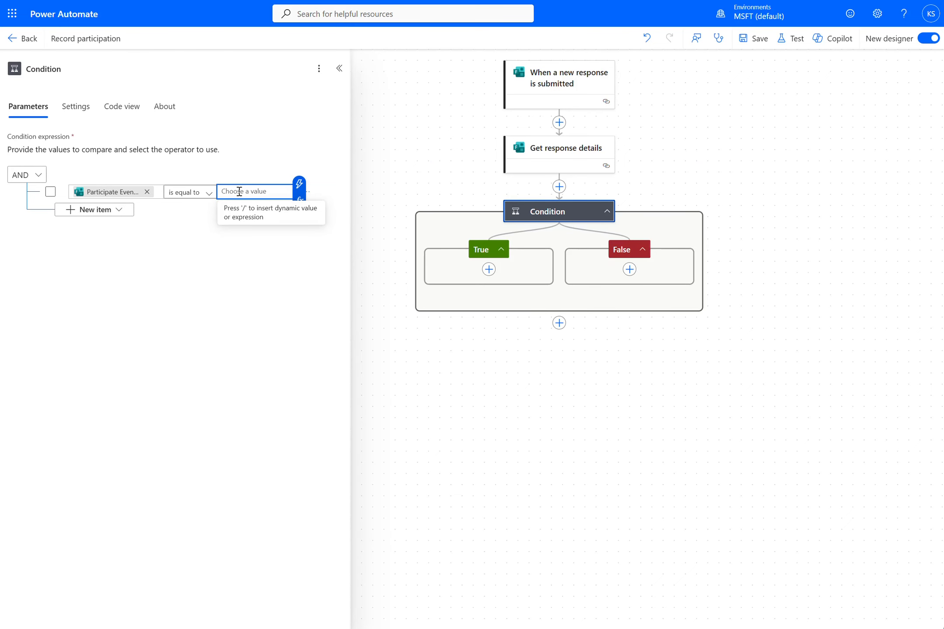
pyautogui.write('Yes')
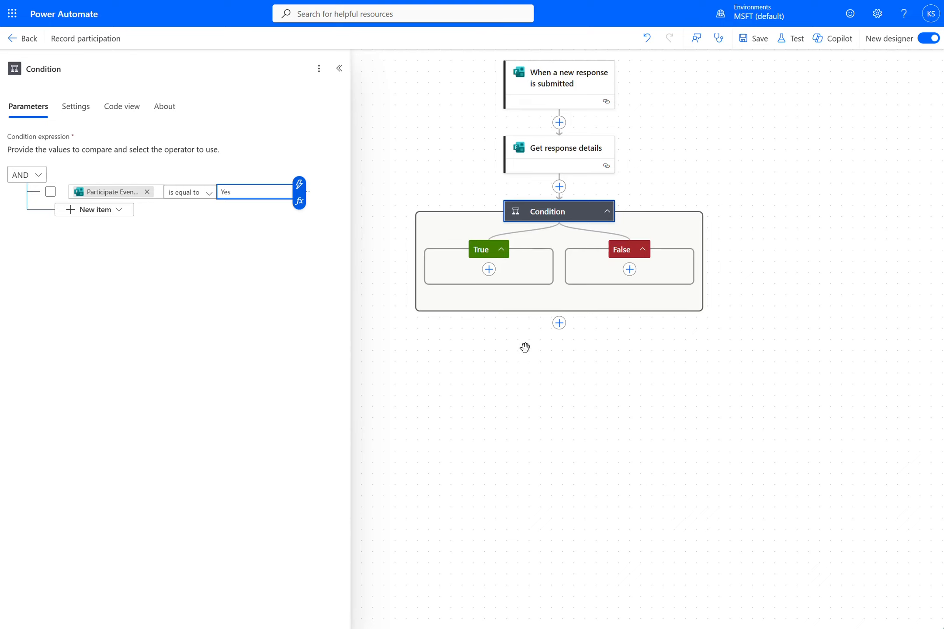
pyautogui.click(662, 357)
# Step: Save the flow and choose to test it manually
pyautogui.click(760, 42)
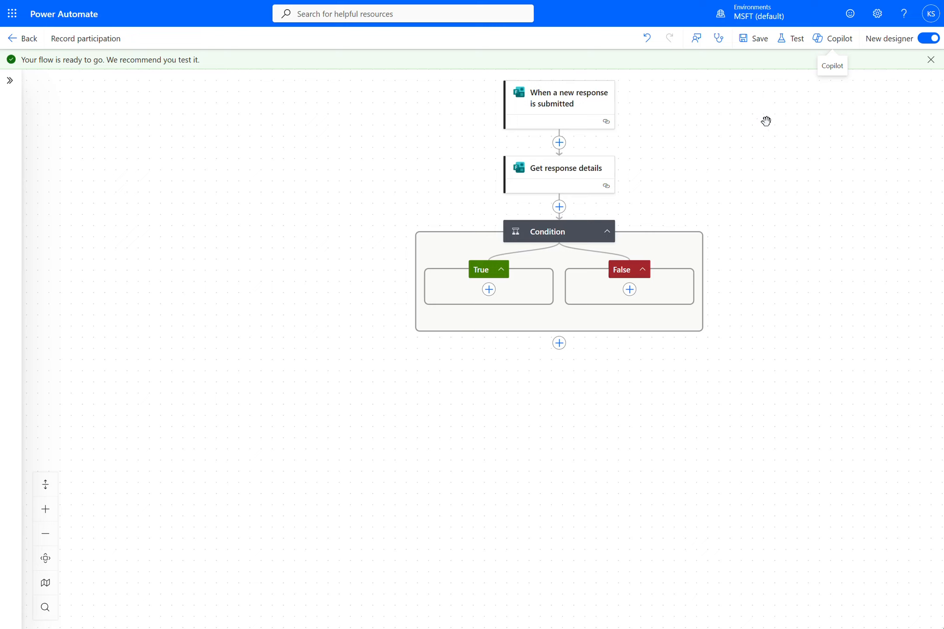
pyautogui.click(793, 40)
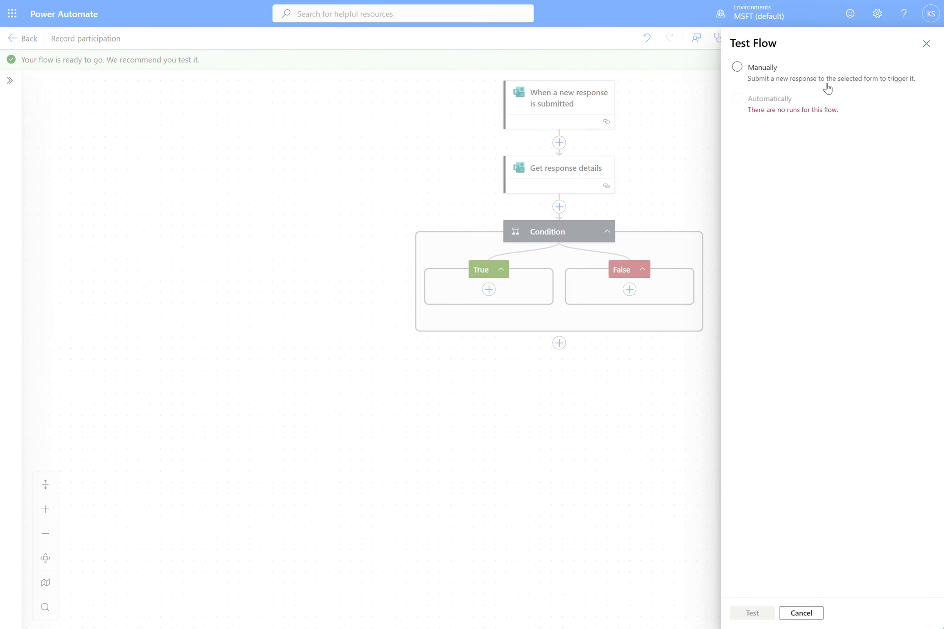
pyautogui.click(738, 68)
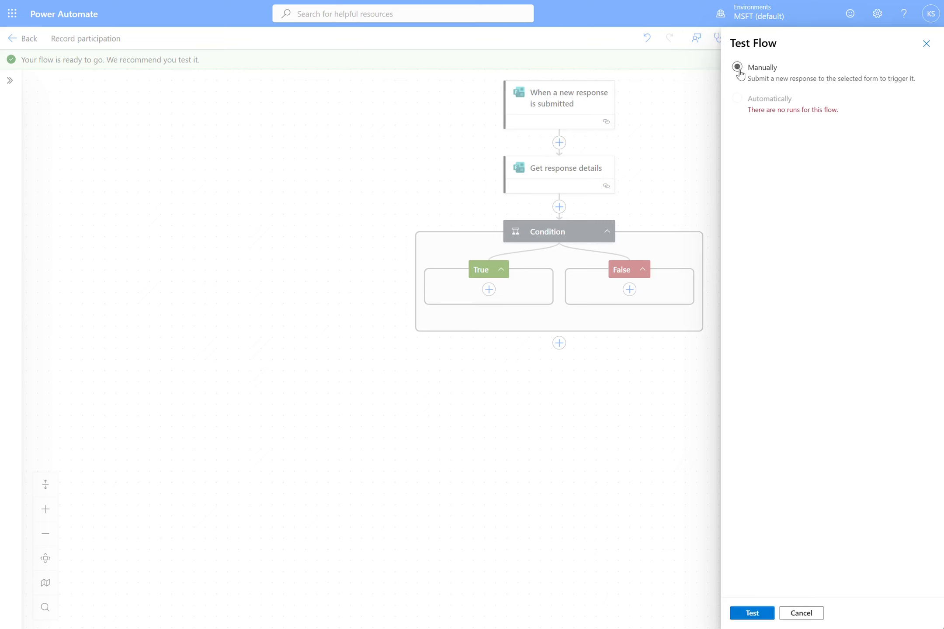
# Step: Run the manual test and submit a form response with a name, Yes, and more info "I want low lactose milk"
pyautogui.click(744, 615)
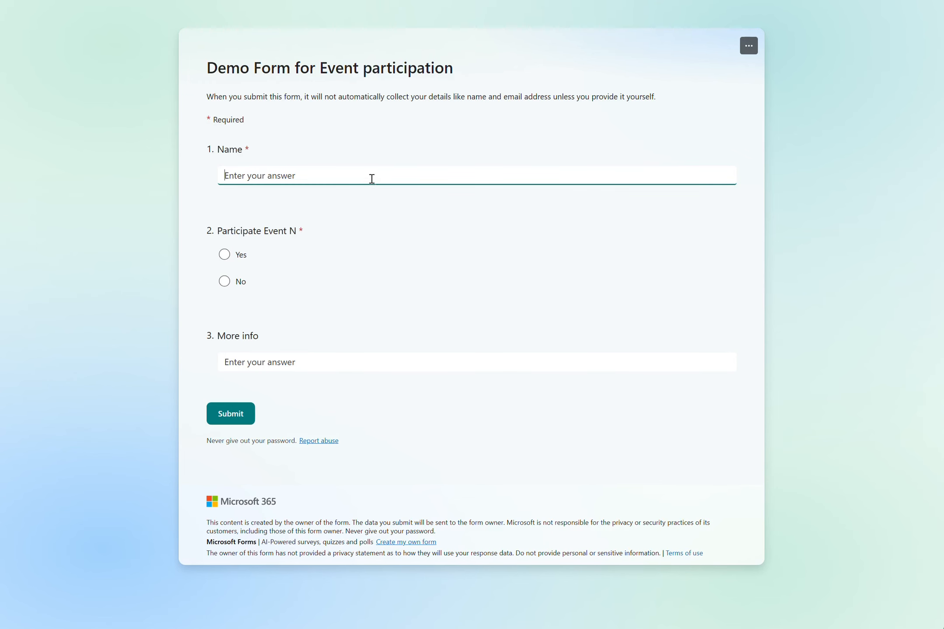
pyautogui.write('Kalle')
pyautogui.click(224, 257)
pyautogui.click(326, 363)
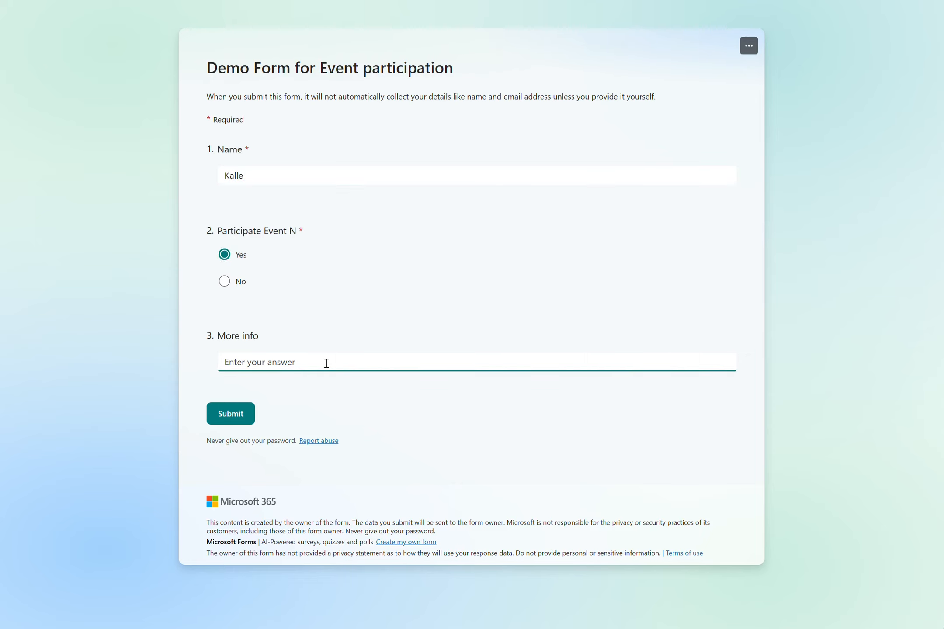
pyautogui.write('I want low lactose milk')
pyautogui.click(229, 414)
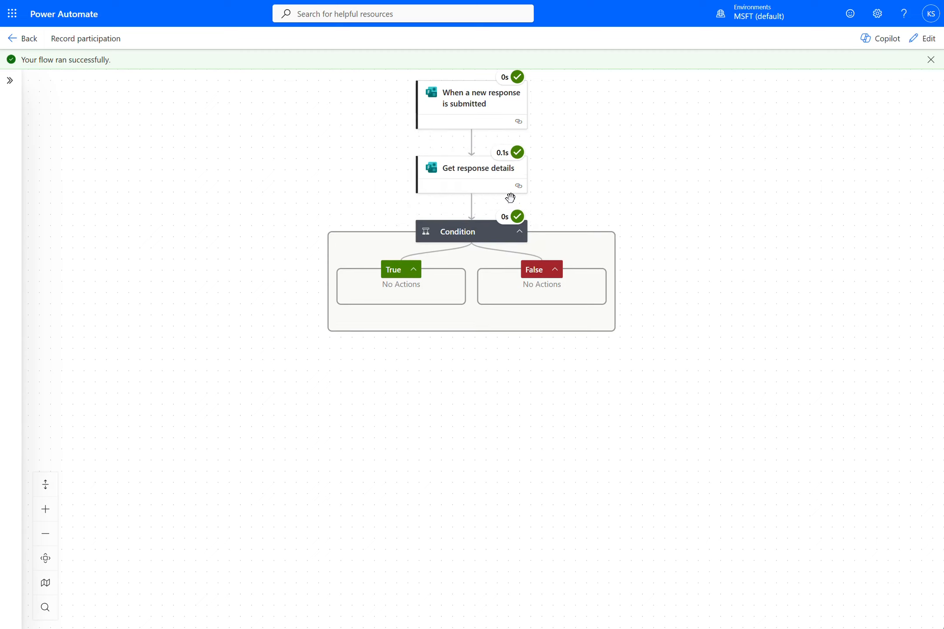
# Step: Inspect the run results of the trigger, Get response details and Condition actions
pyautogui.moveTo(520, 78)
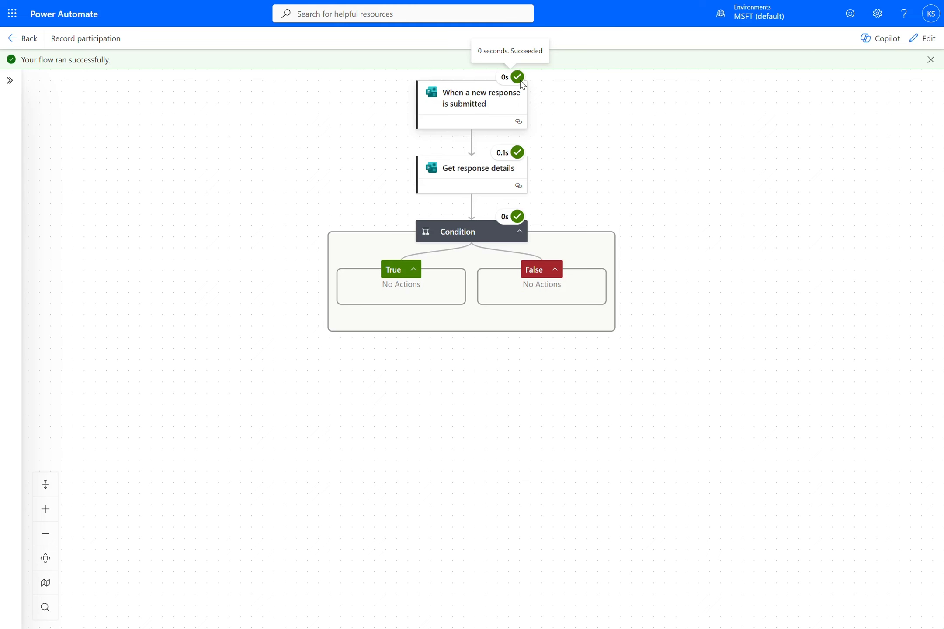
pyautogui.click(477, 115)
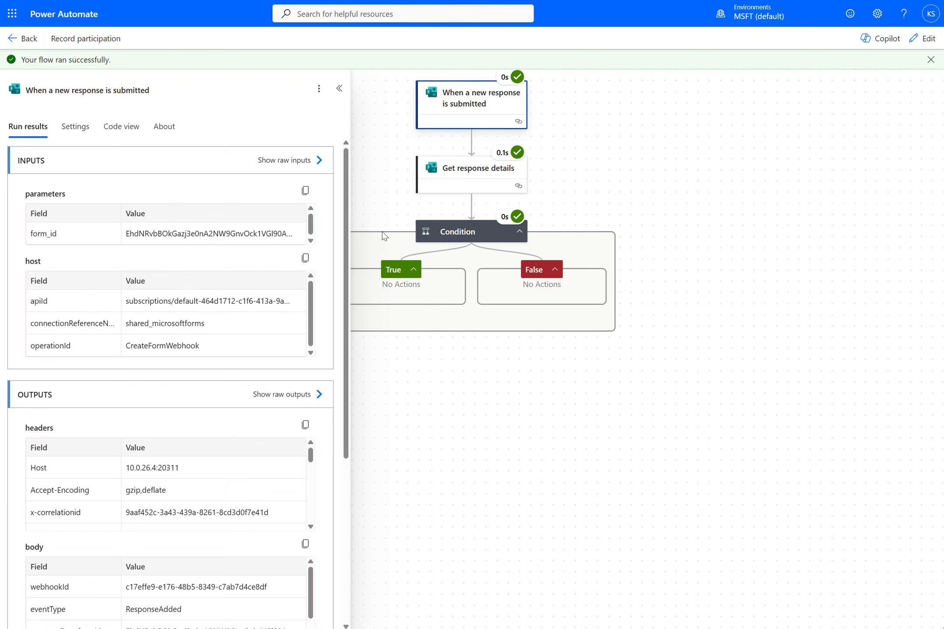
pyautogui.click(475, 176)
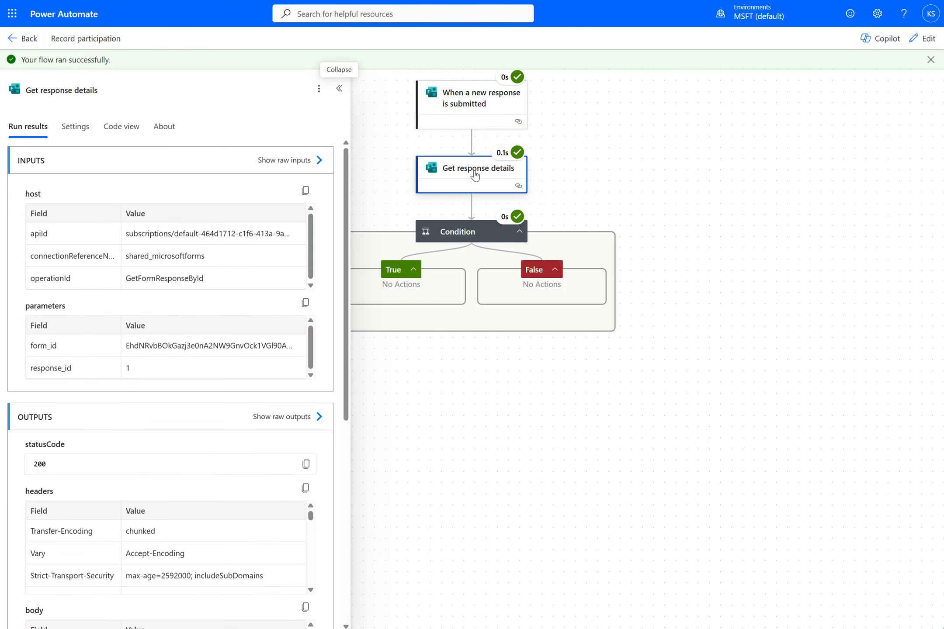
pyautogui.moveTo(618, 177); pyautogui.dragTo(724, 177)
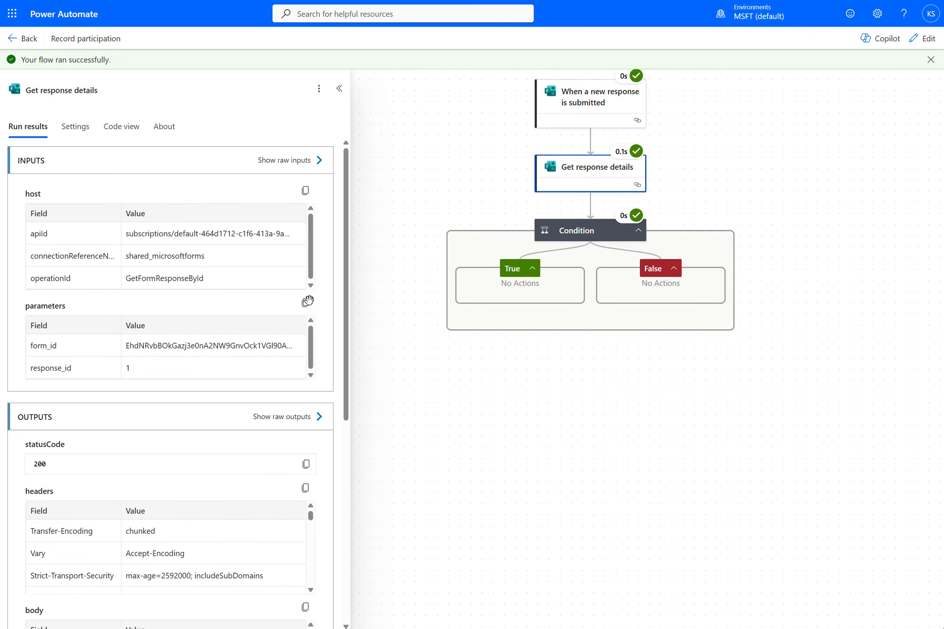
pyautogui.scroll(-3, 263, 383)
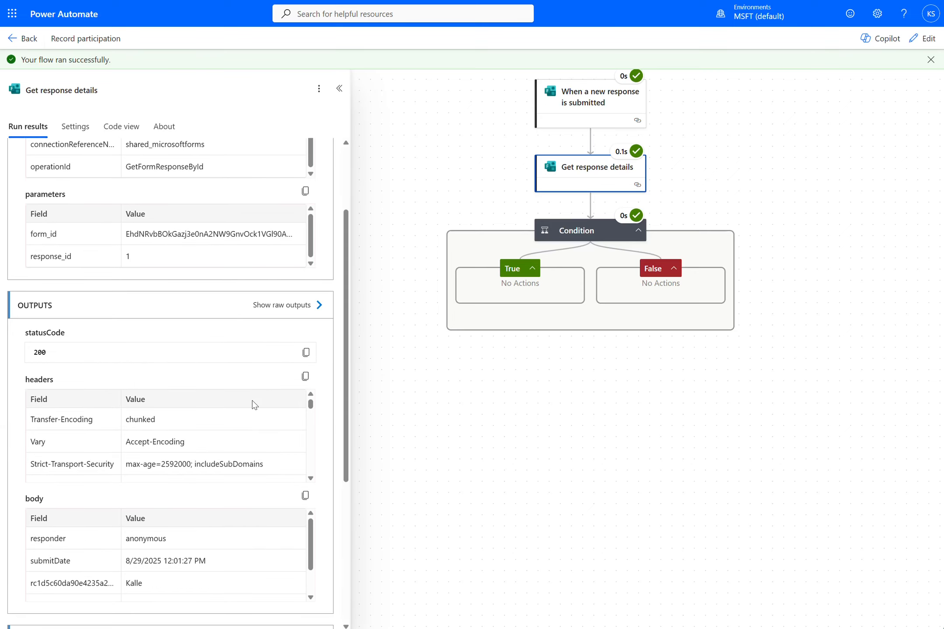
pyautogui.scroll(-4, 330, 448)
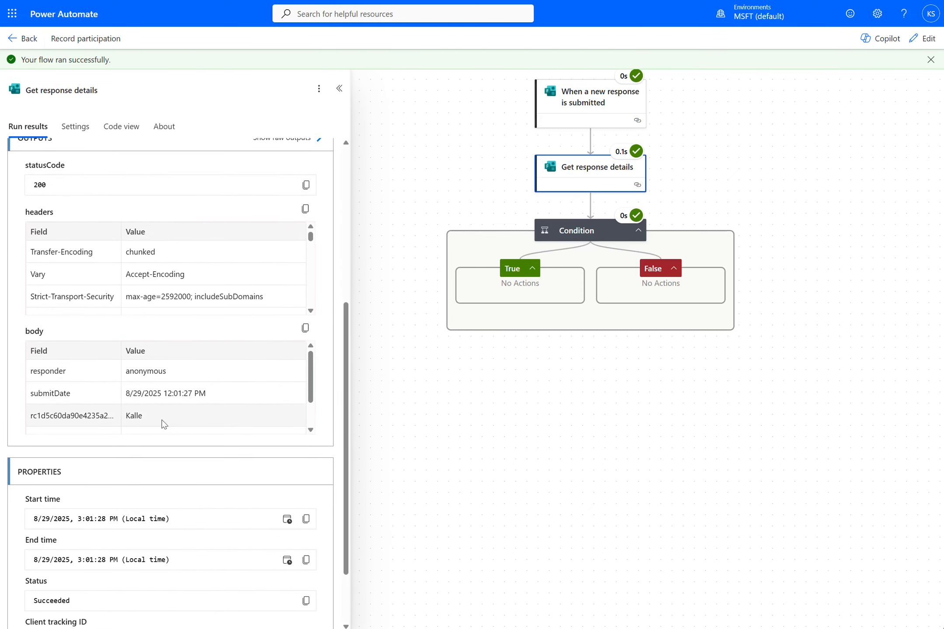
pyautogui.scroll(-2, 312, 383)
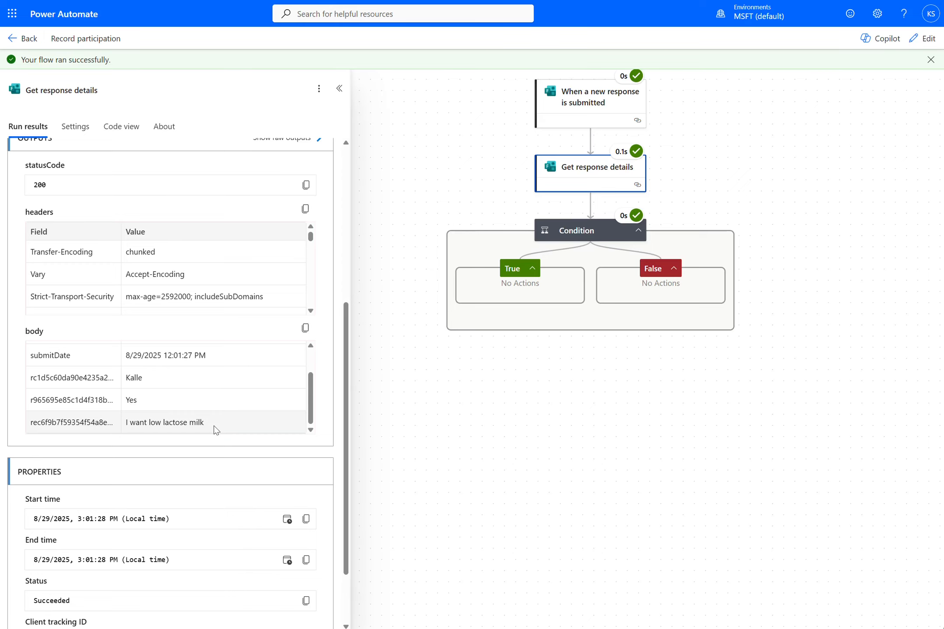
pyautogui.scroll(10, 213, 425)
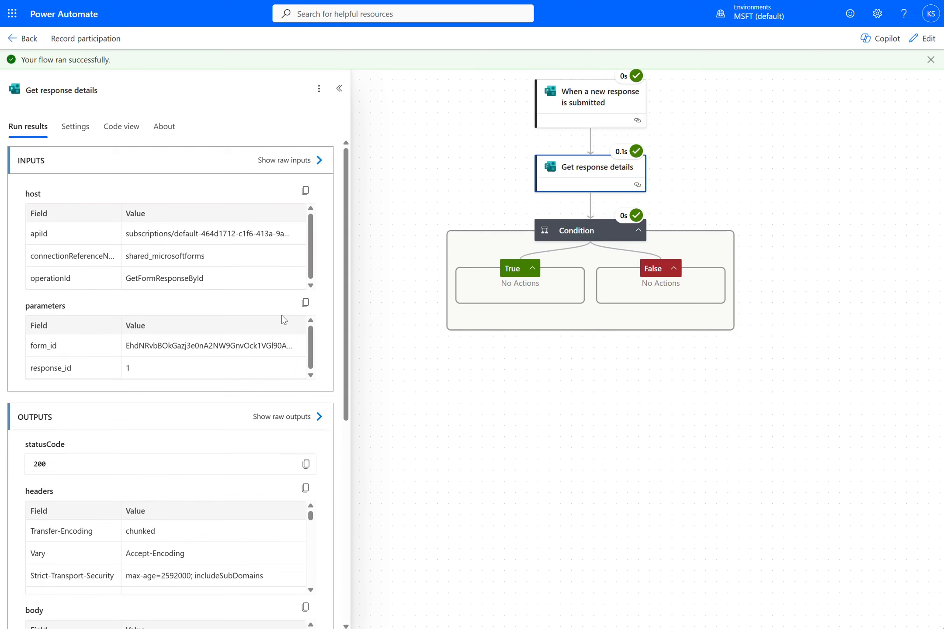
pyautogui.click(583, 228)
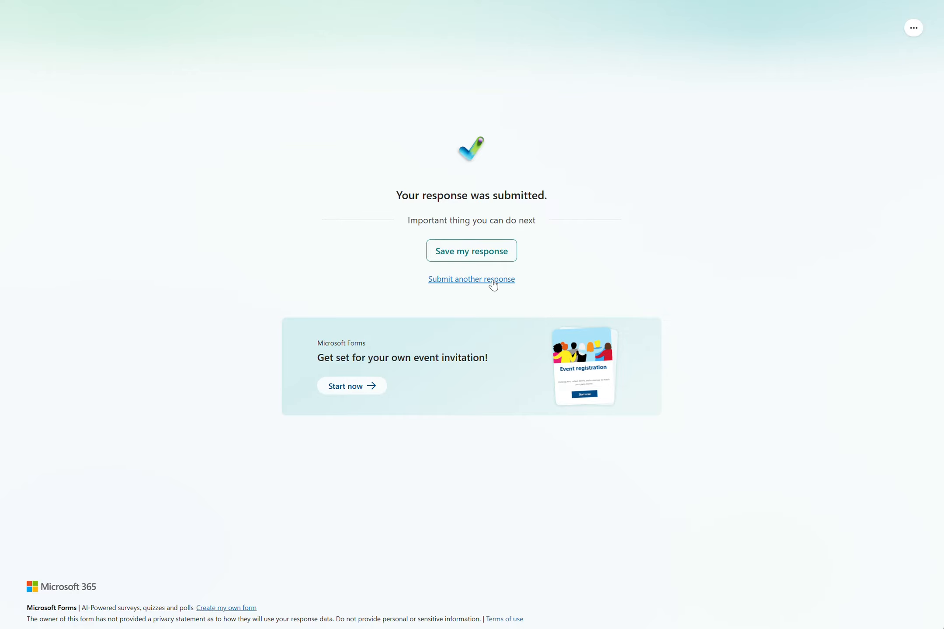
# Step: Submit another form response with a respondent's name and No for Participate Event N
pyautogui.click(491, 279)
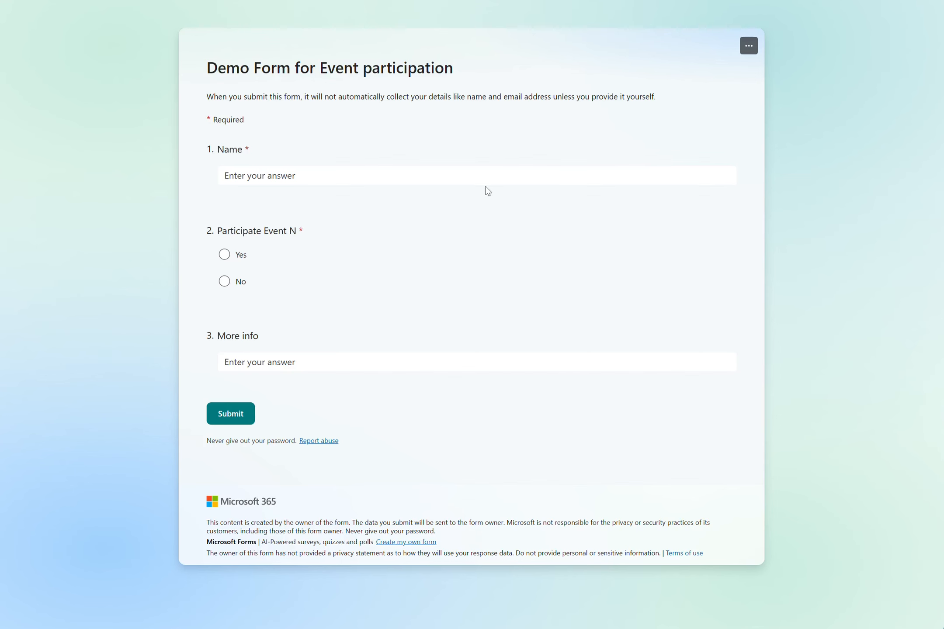
pyautogui.click(407, 174)
pyautogui.write('Dave')
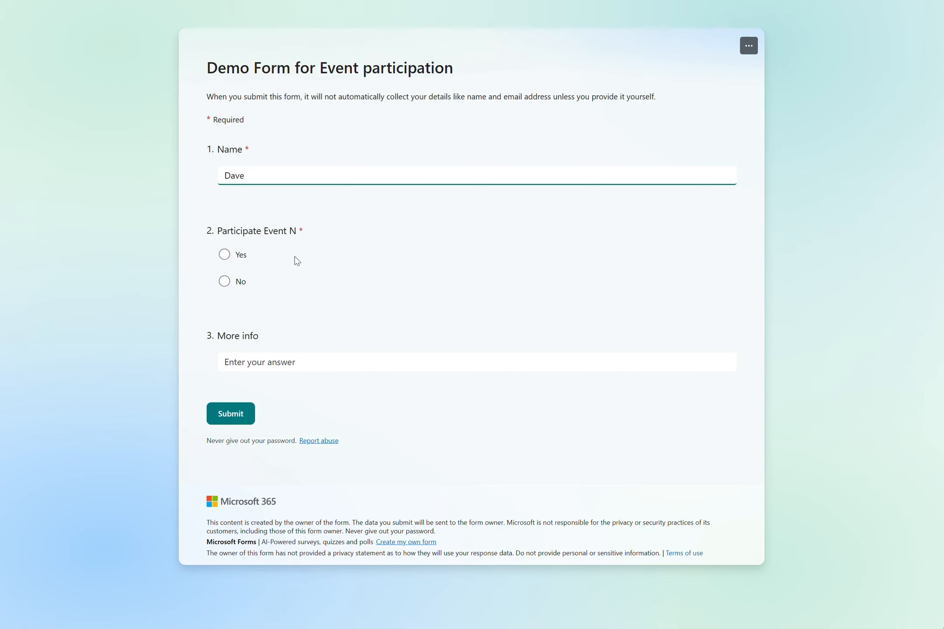
pyautogui.click(224, 281)
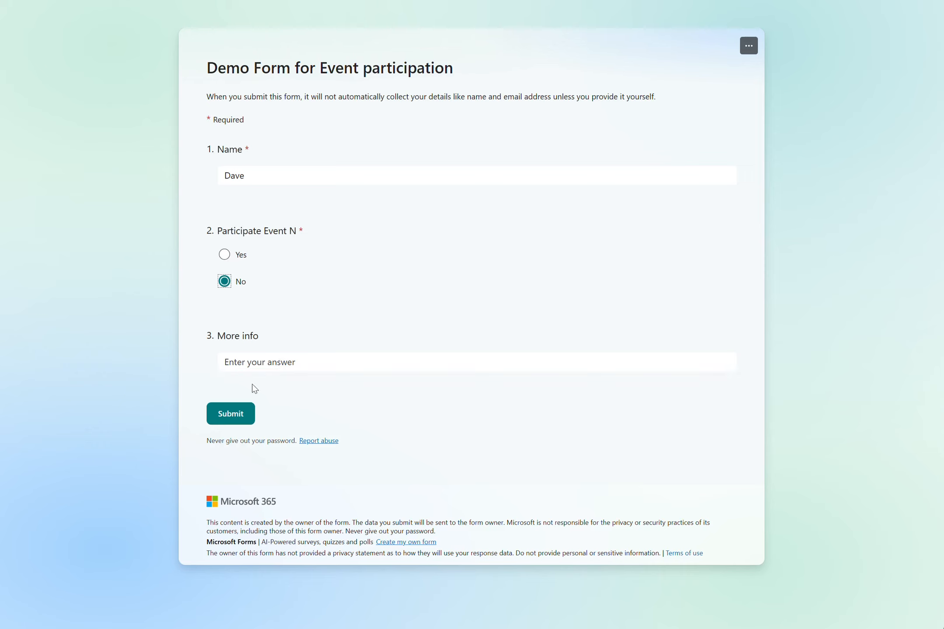
pyautogui.click(246, 416)
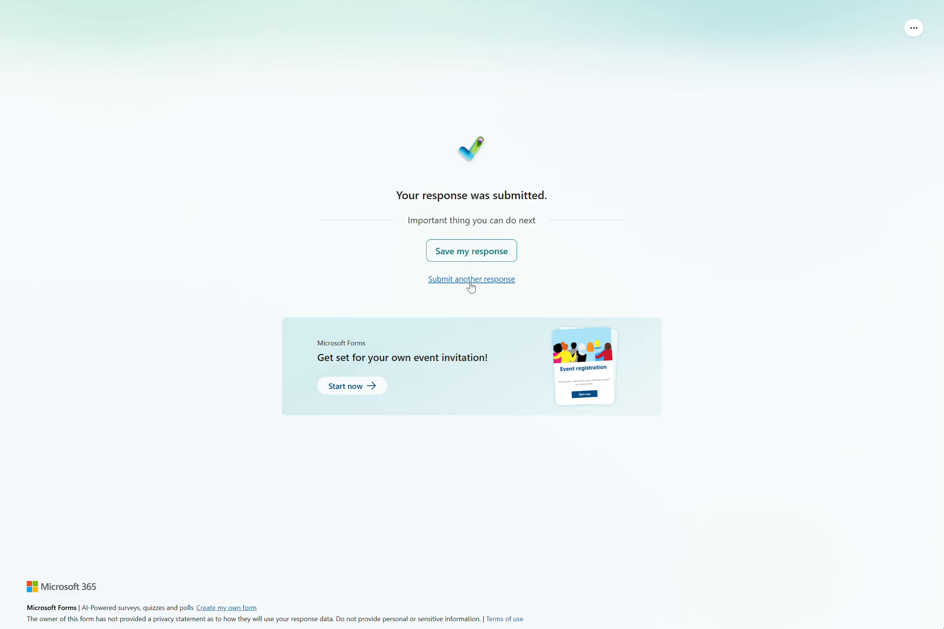
# Step: Submit a third response with a respondent's name, Yes, and more info "I drive from far"
pyautogui.click(471, 284)
pyautogui.click(374, 169)
pyautogui.write('M')
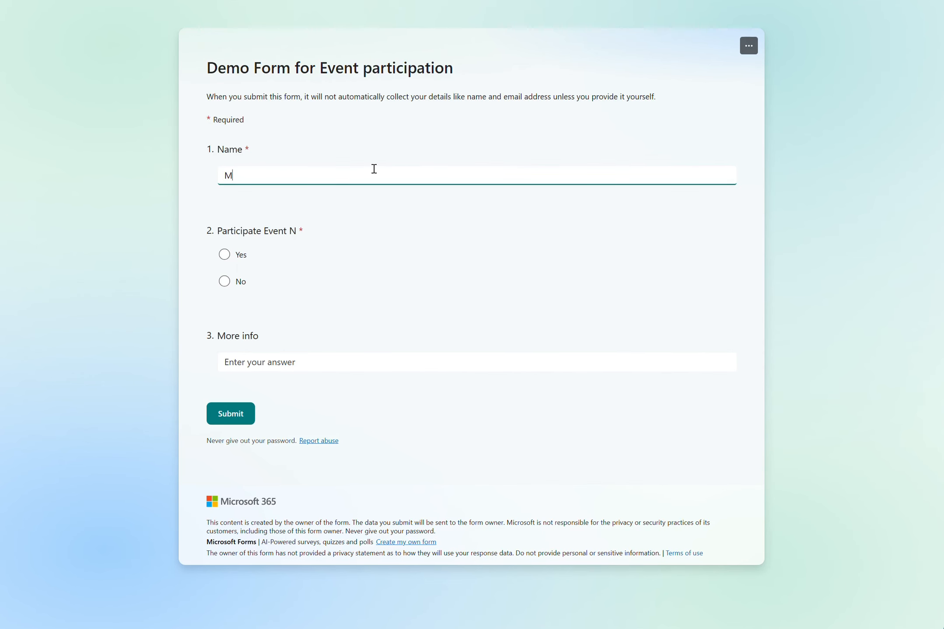
pyautogui.write('athev')
pyautogui.click(226, 257)
pyautogui.click(296, 356)
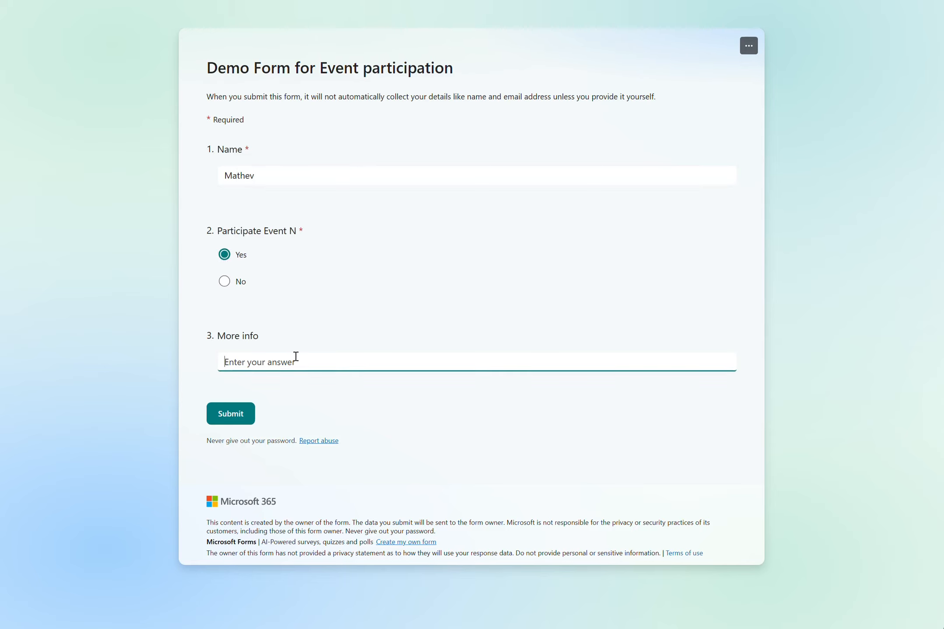
pyautogui.write('I drive from far')
pyautogui.click(247, 413)
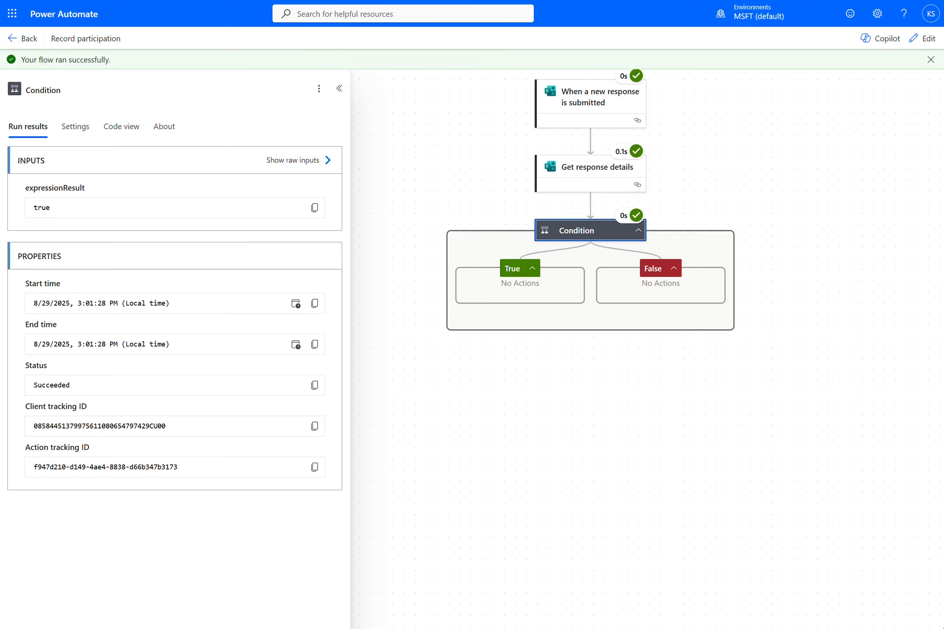
# Step: Open the flow's run history and examine a run's Get response details outputs and Condition result
pyautogui.click(24, 38)
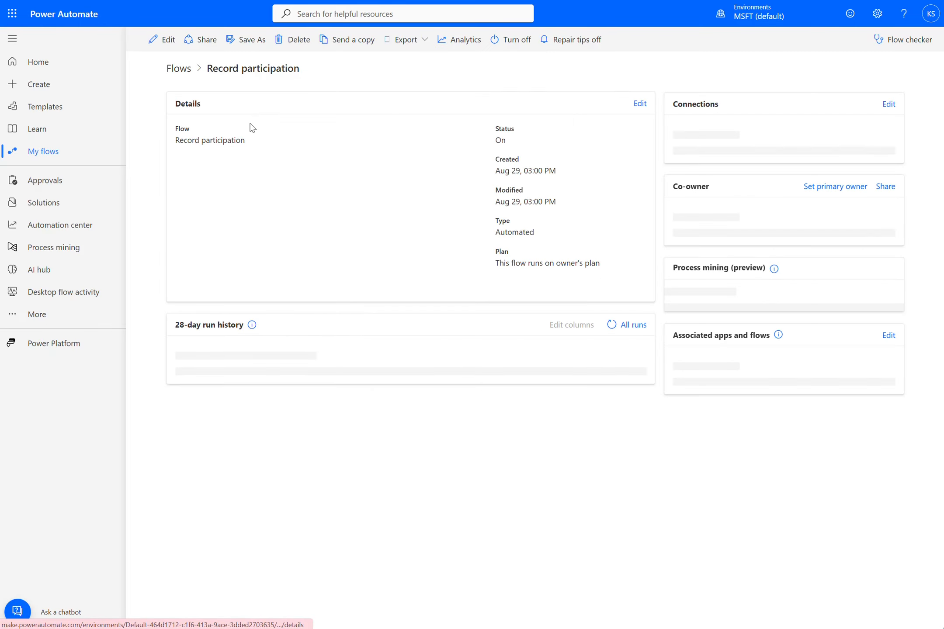
pyautogui.click(43, 152)
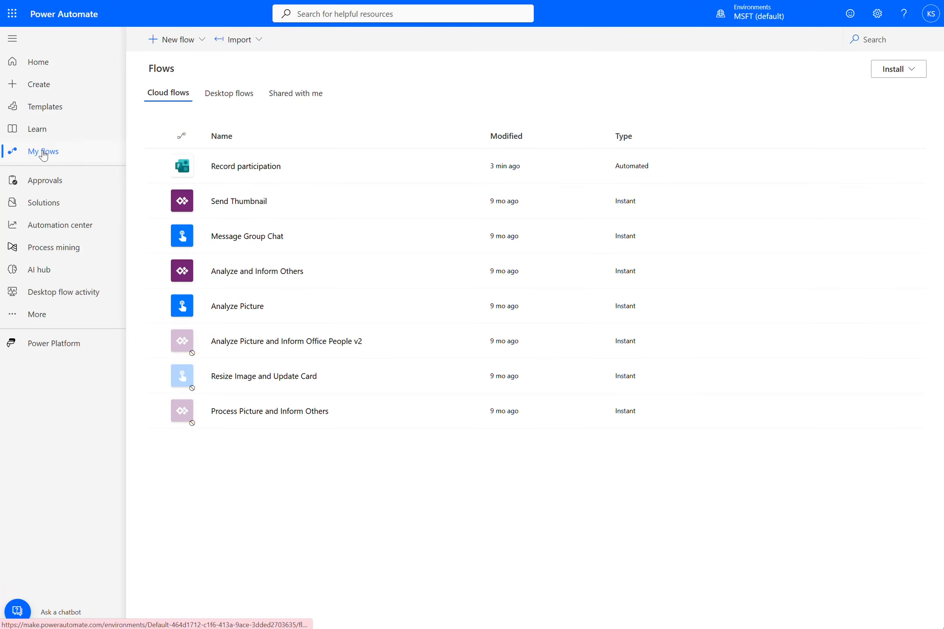
pyautogui.click(258, 170)
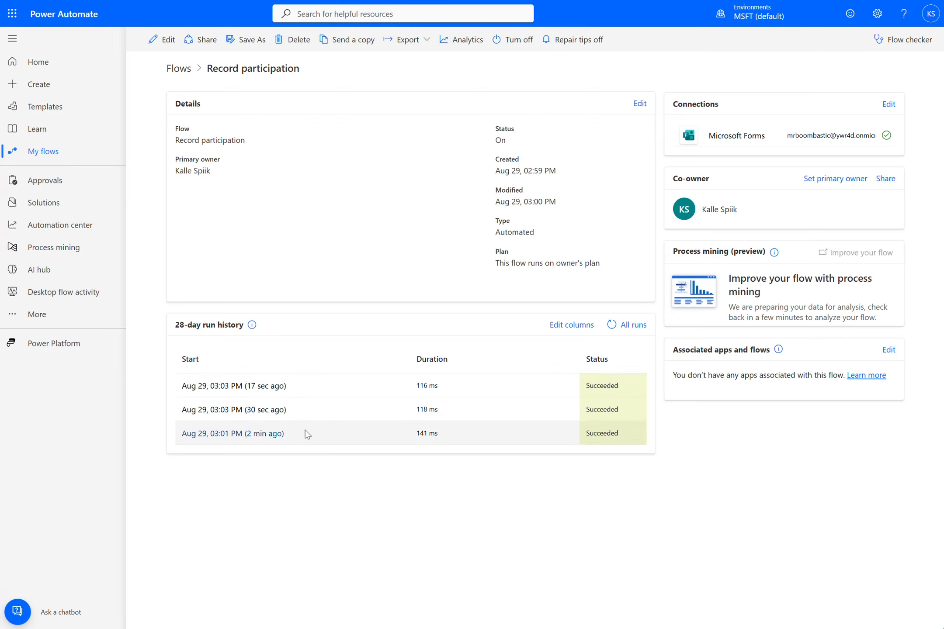
pyautogui.click(254, 410)
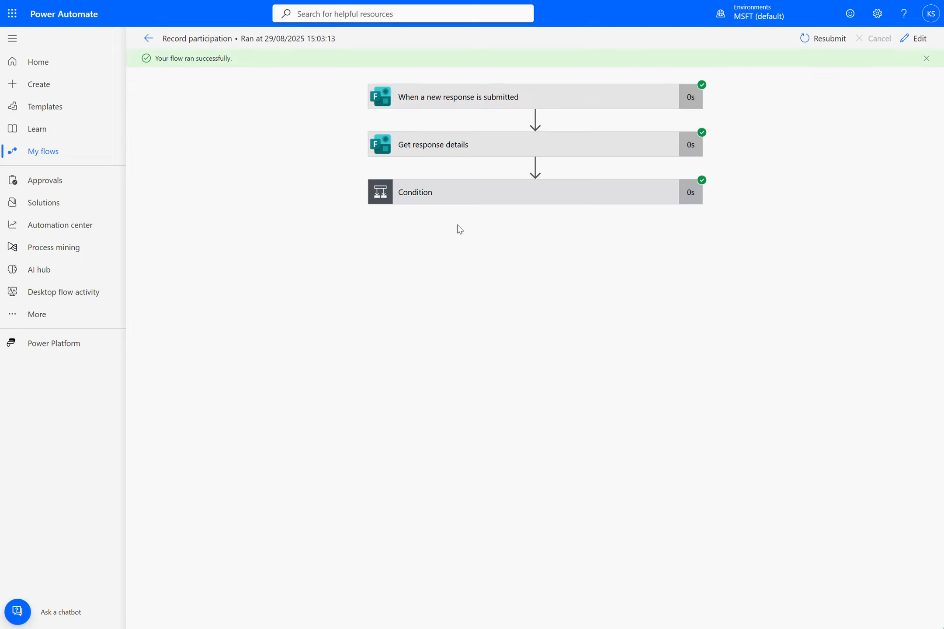
pyautogui.click(506, 150)
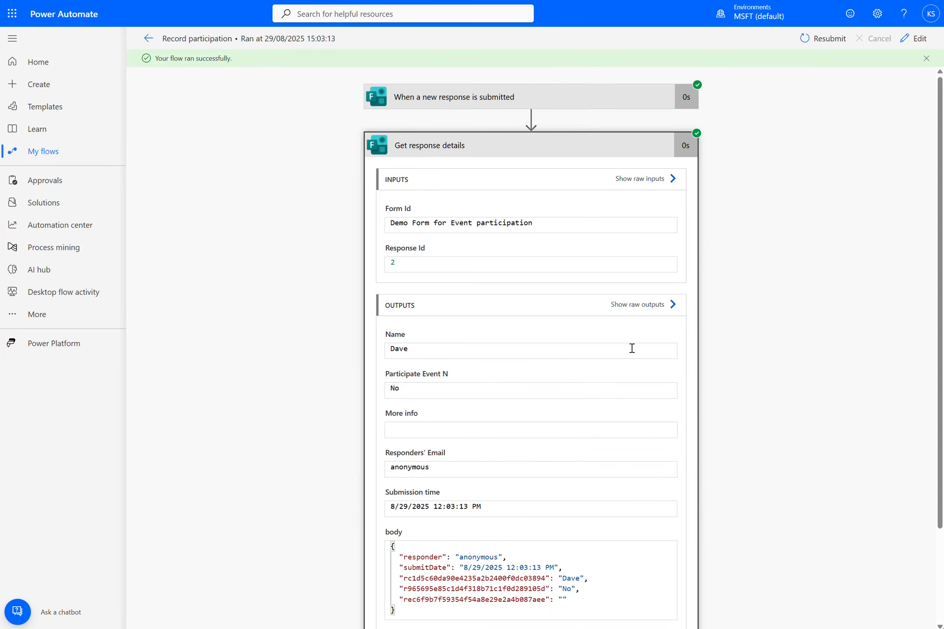
pyautogui.scroll(-3, 741, 375)
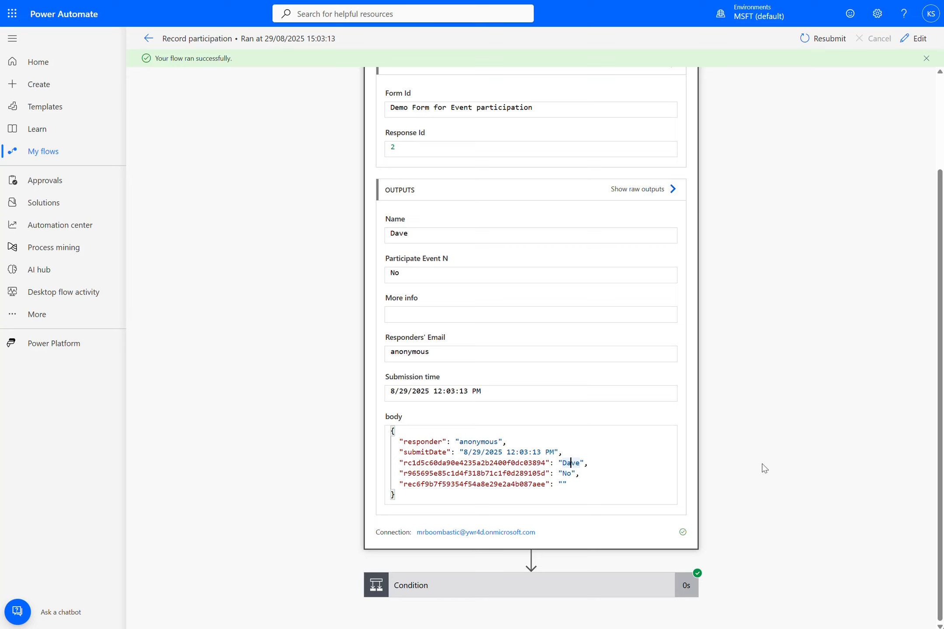
pyautogui.click(605, 587)
pyautogui.scroll(-3, 790, 461)
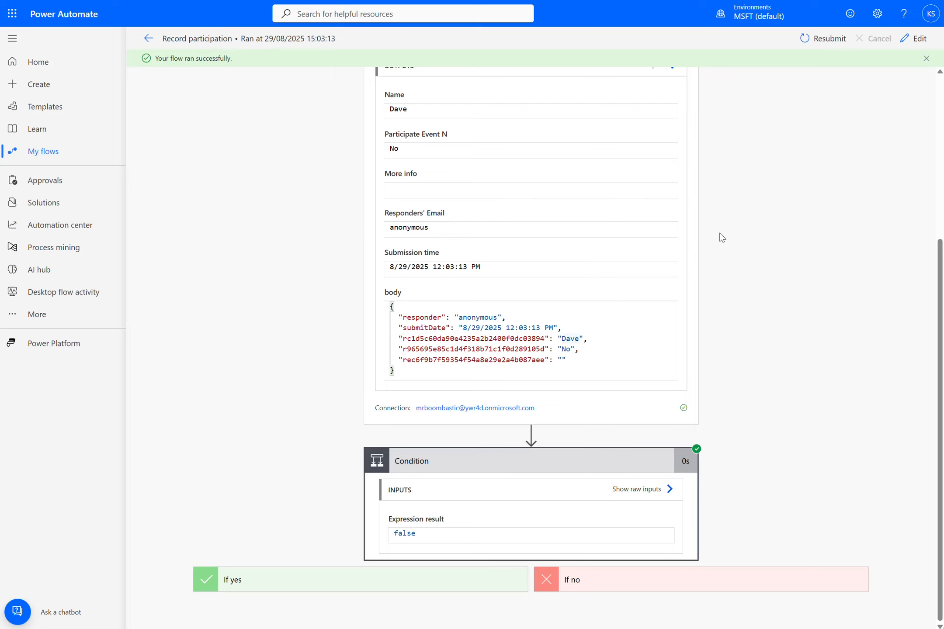
pyautogui.scroll(5, 713, 222)
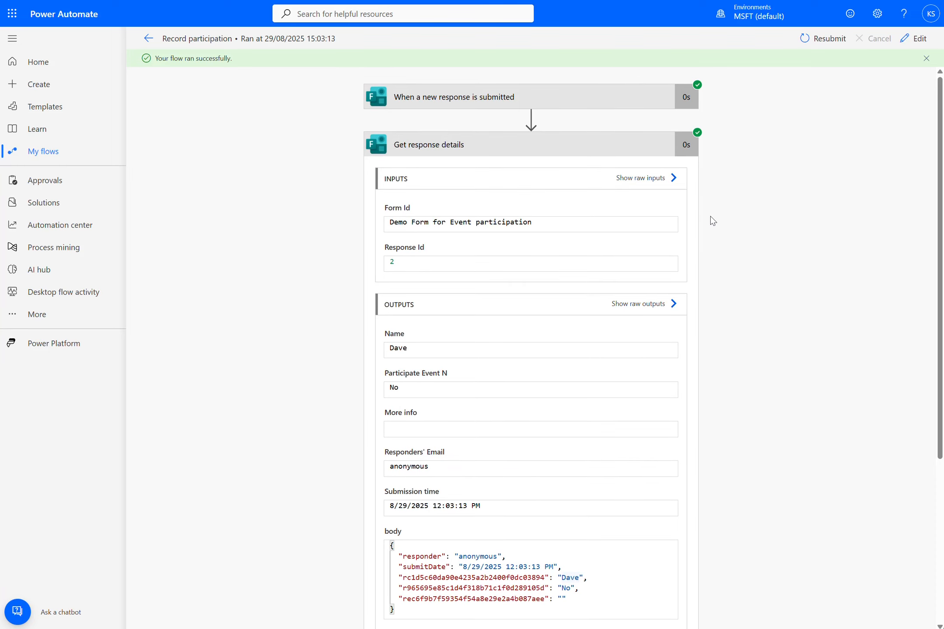
pyautogui.click(148, 39)
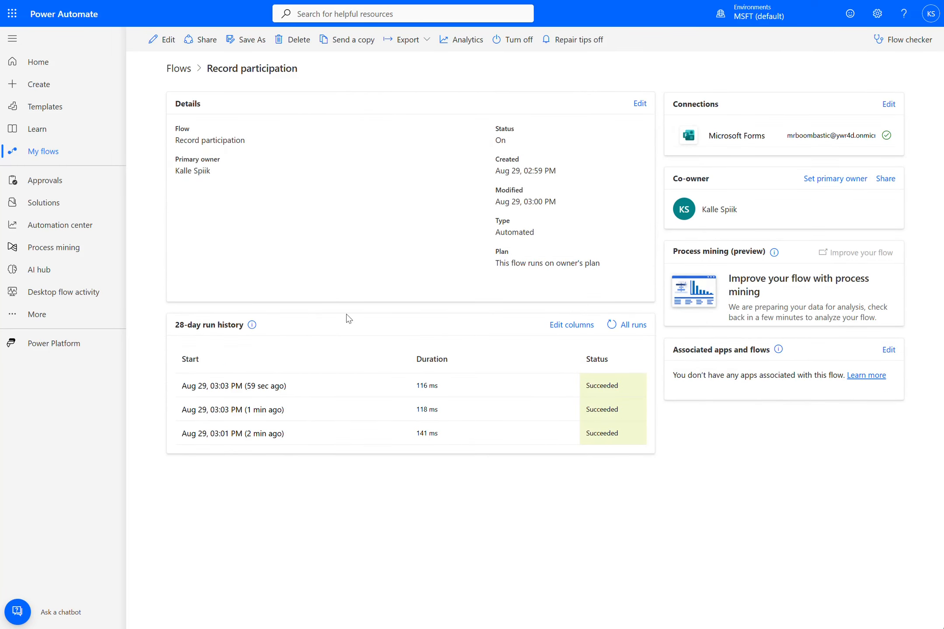
pyautogui.click(240, 409)
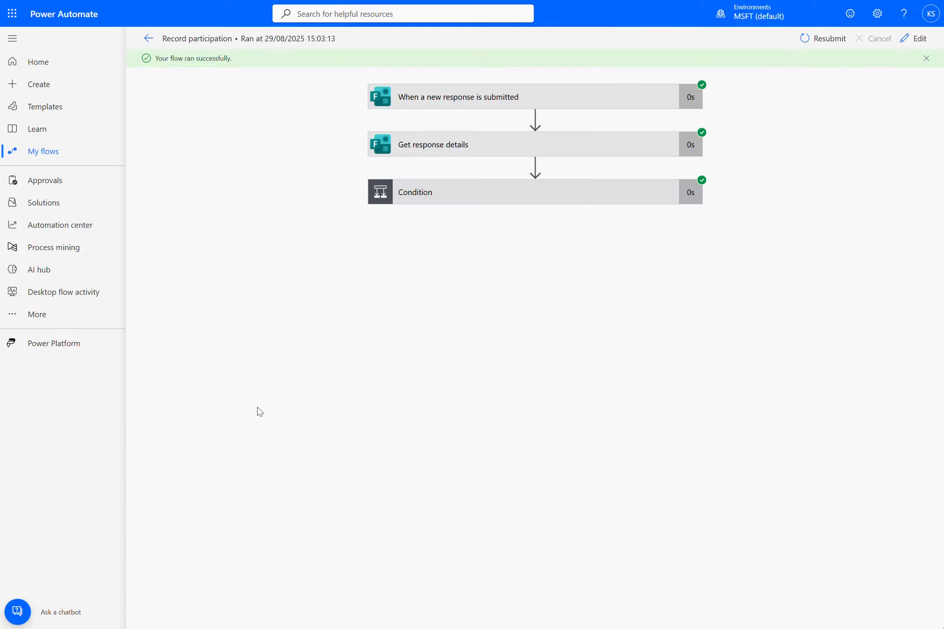
# Step: Edit the flow and test it automatically using a recently used trigger run
pyautogui.click(913, 38)
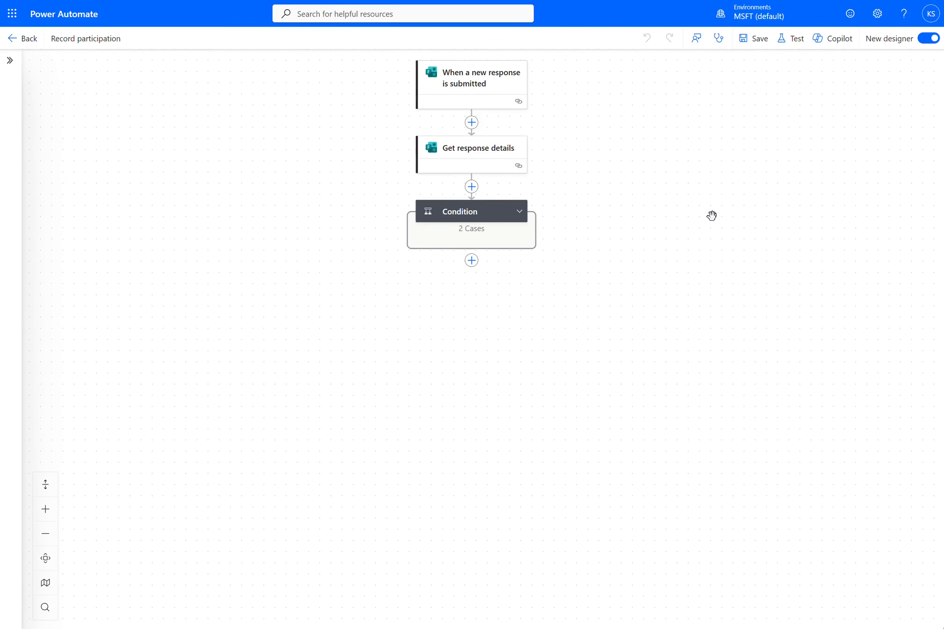
pyautogui.click(789, 42)
pyautogui.click(737, 104)
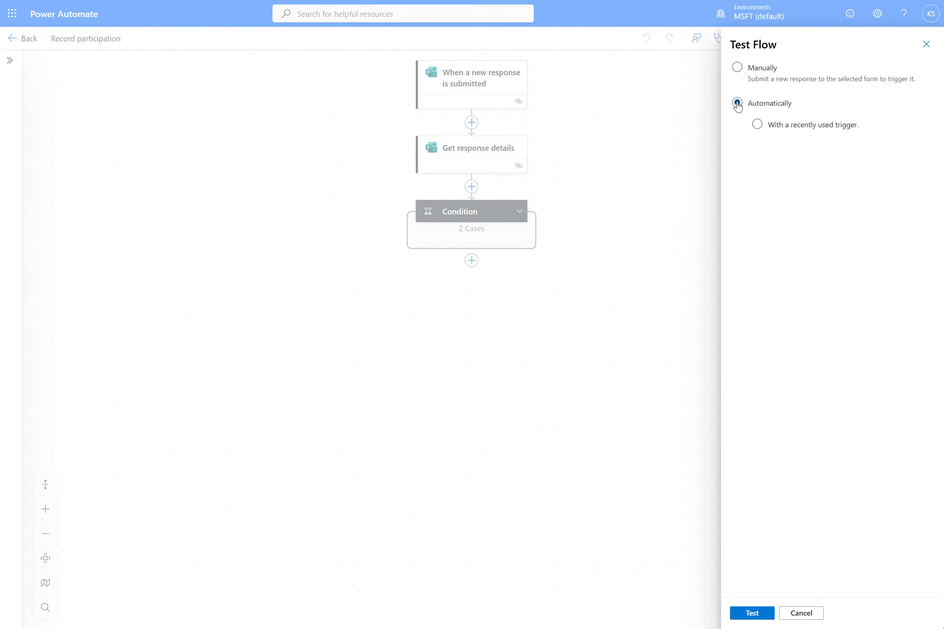
pyautogui.click(756, 125)
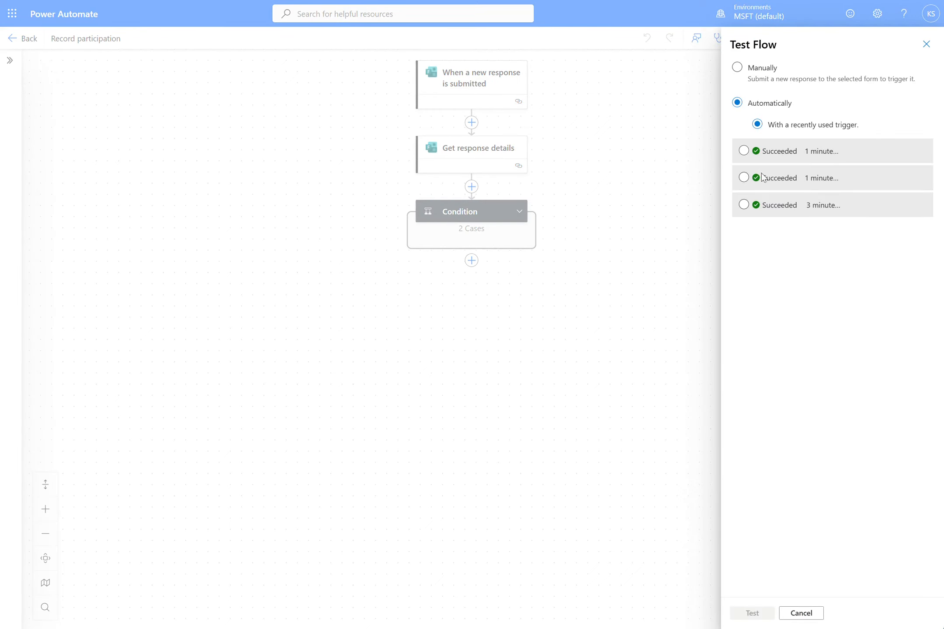
pyautogui.click(761, 187)
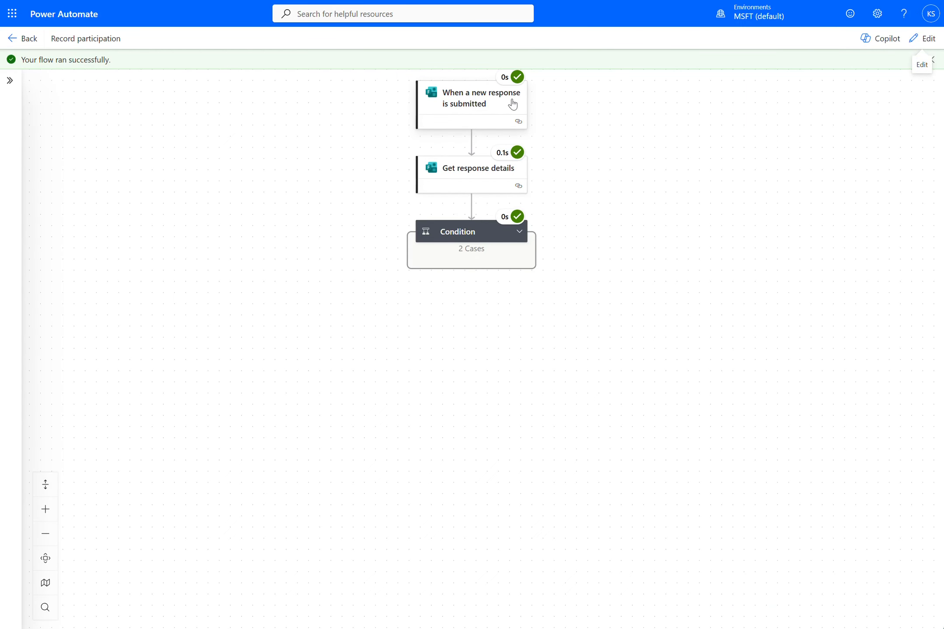
# Step: Inspect the test run's Get response details inputs and Condition result
pyautogui.click(480, 175)
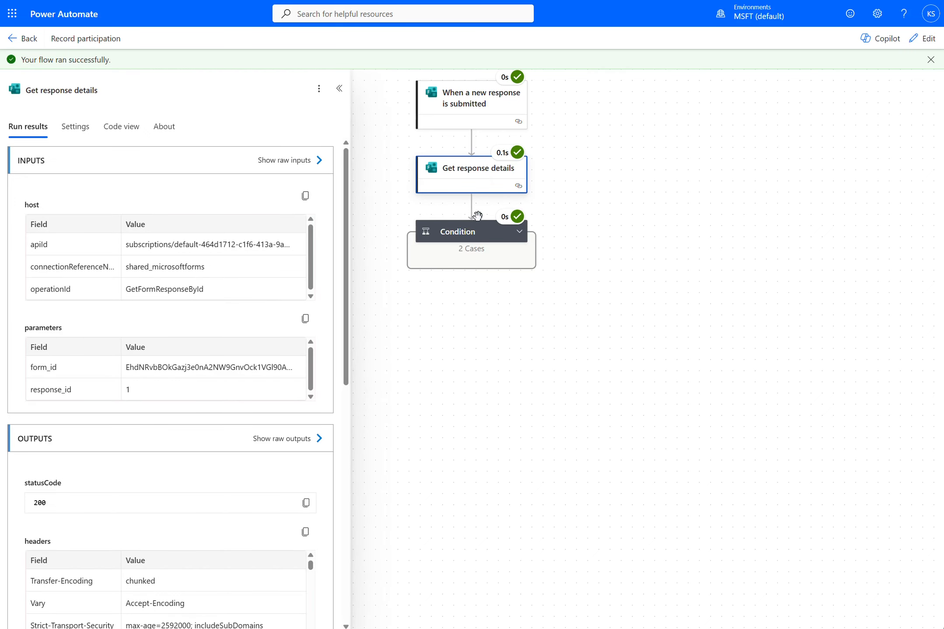
pyautogui.click(519, 232)
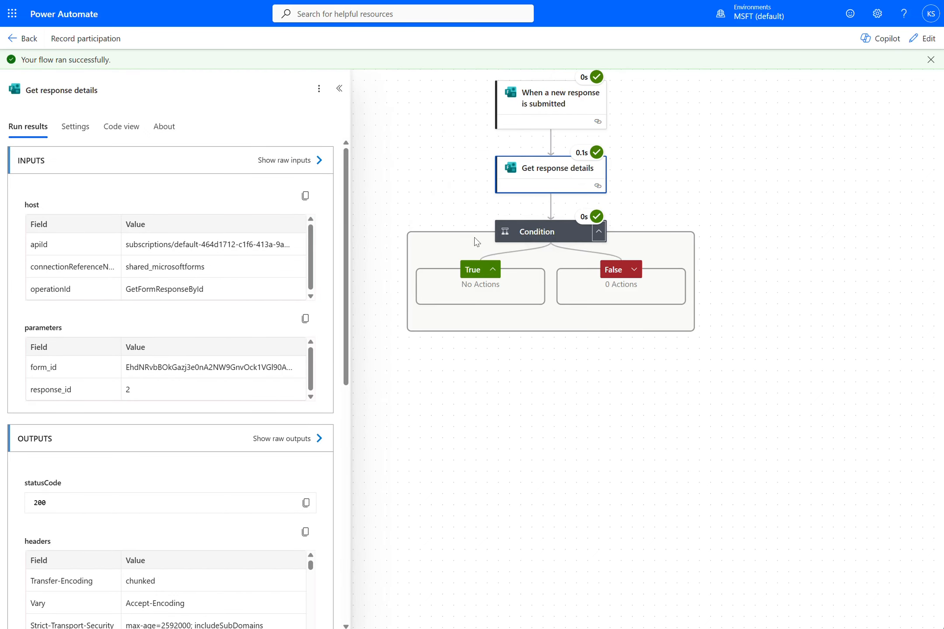
pyautogui.click(525, 238)
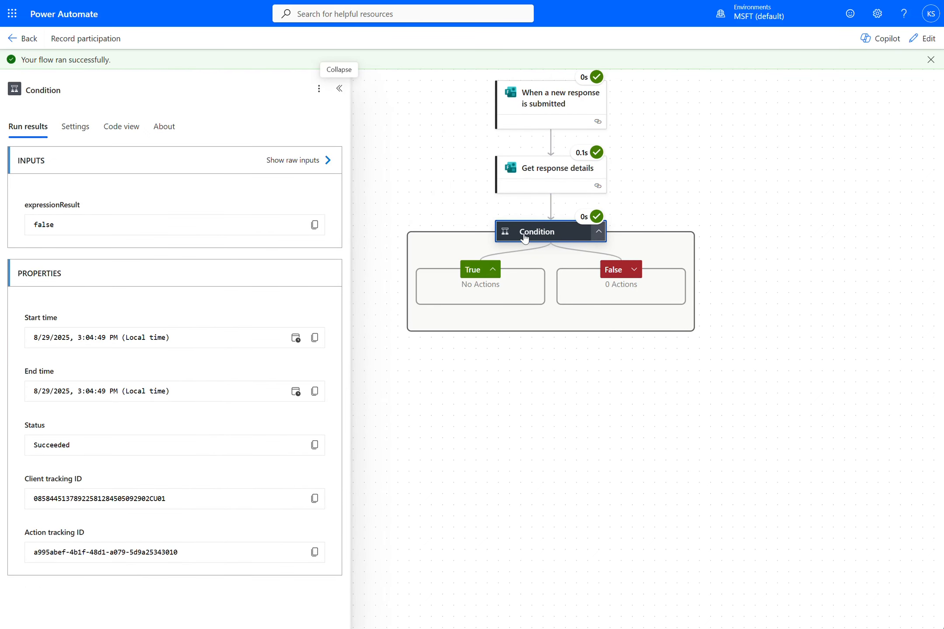